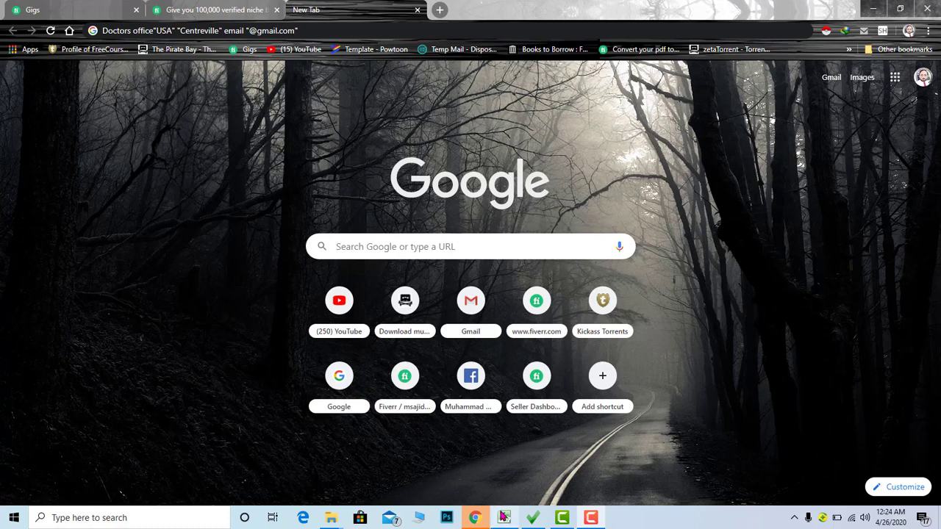
click(504, 516)
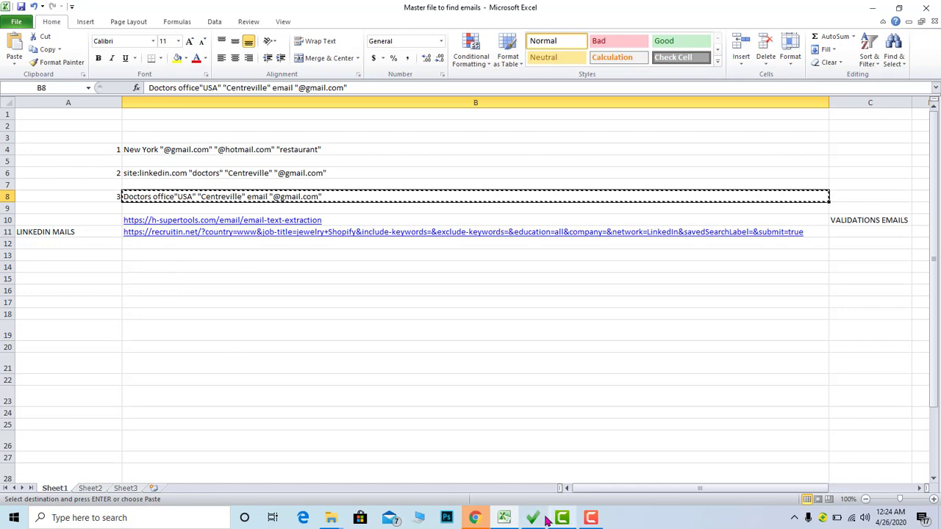
click(475, 518)
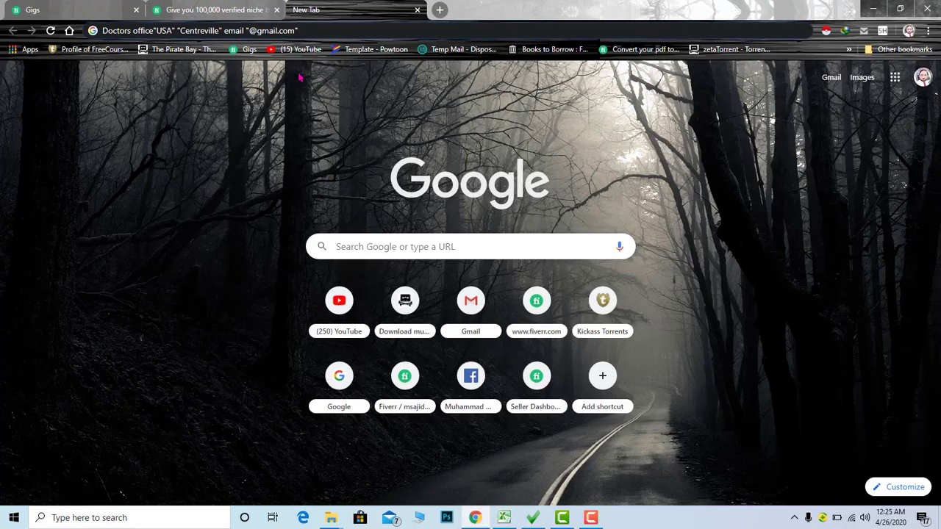
drag(316, 30, 95, 30)
key(ctrl+c)
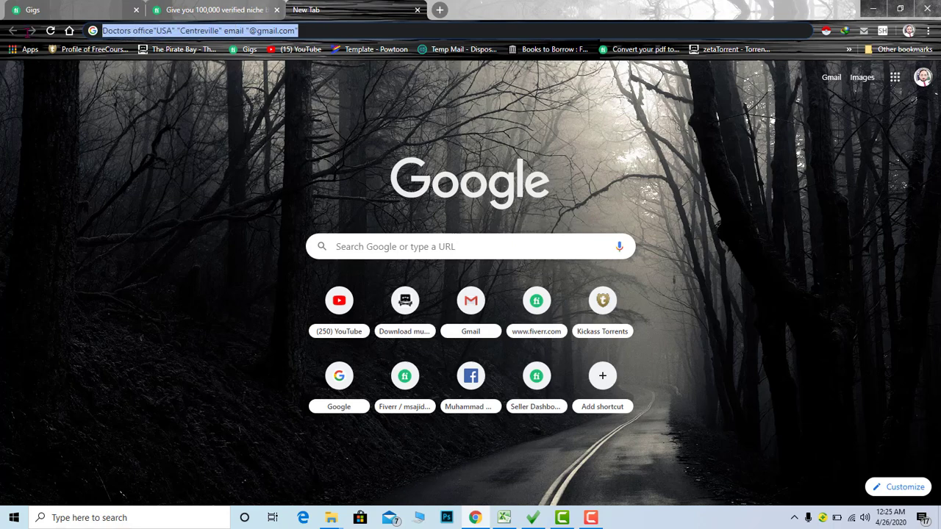
click(369, 241)
key(ctrl+v)
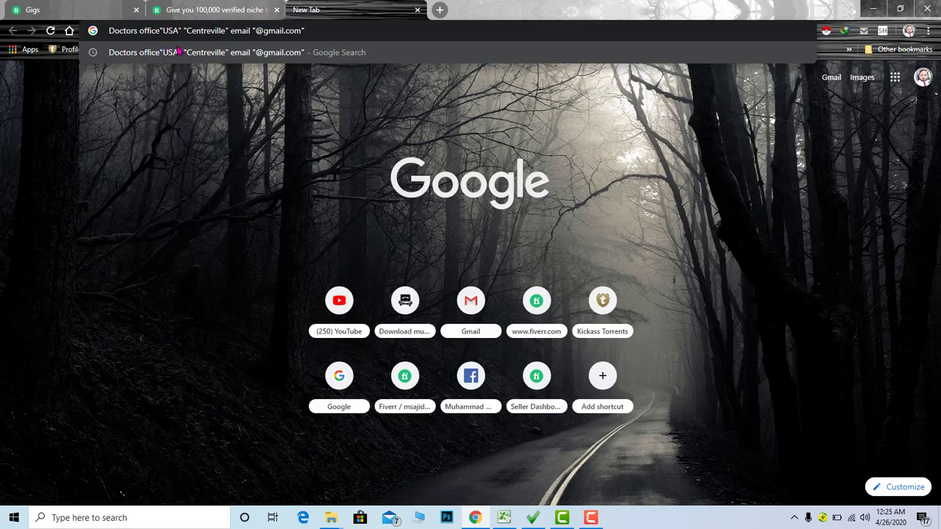
Step: Review the active Fiverr gigs and the Manage Sales orders page, returning to the new tab with the query
click(223, 9)
click(82, 6)
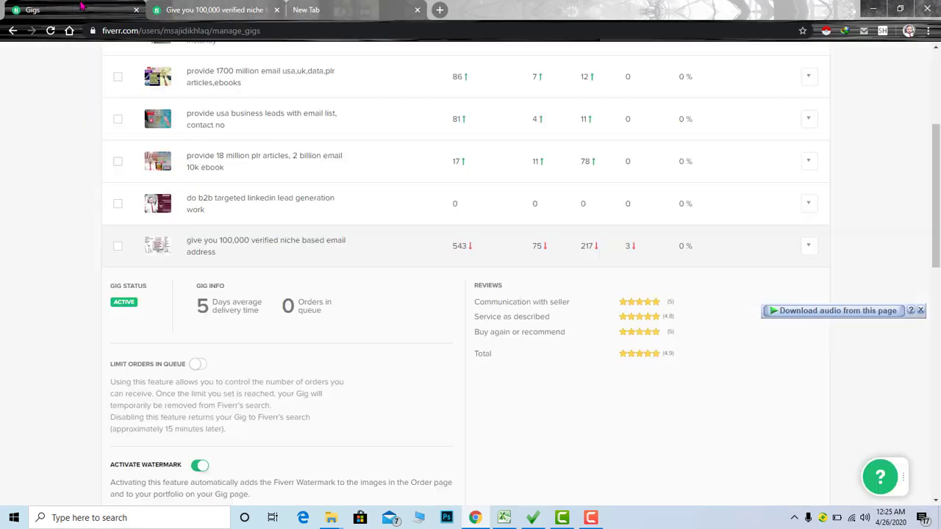
scroll(269, 189, up, 1)
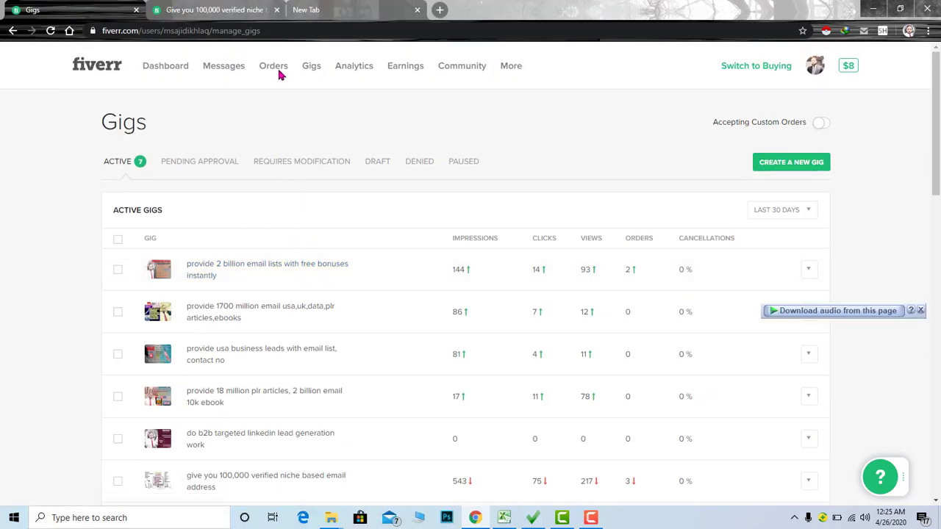
click(279, 71)
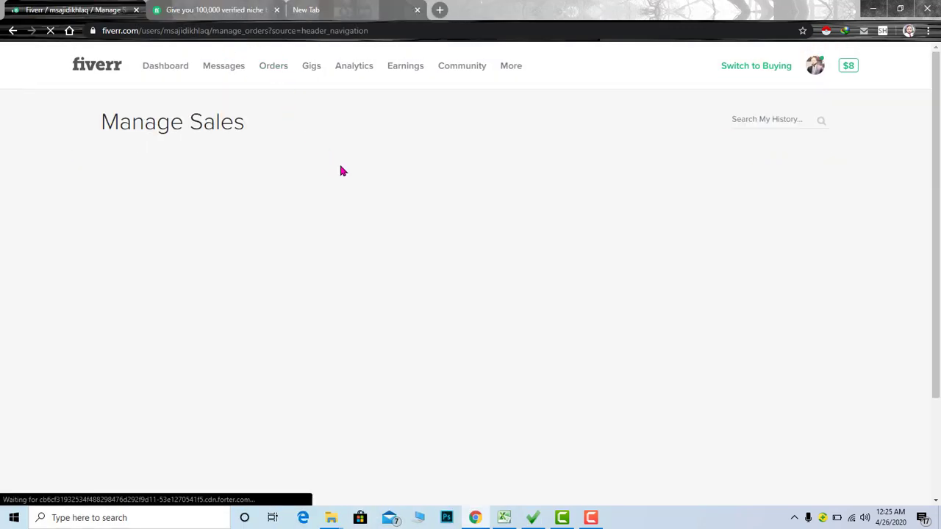
click(298, 5)
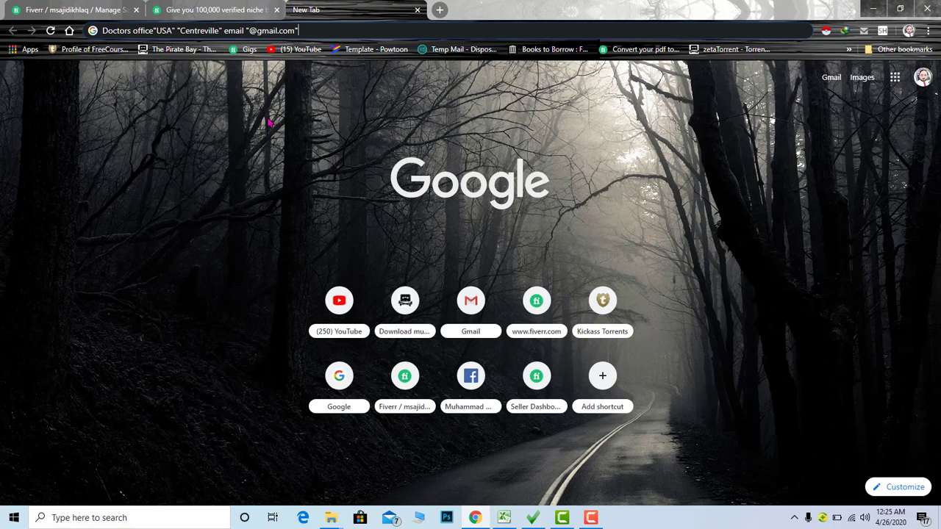
click(74, 10)
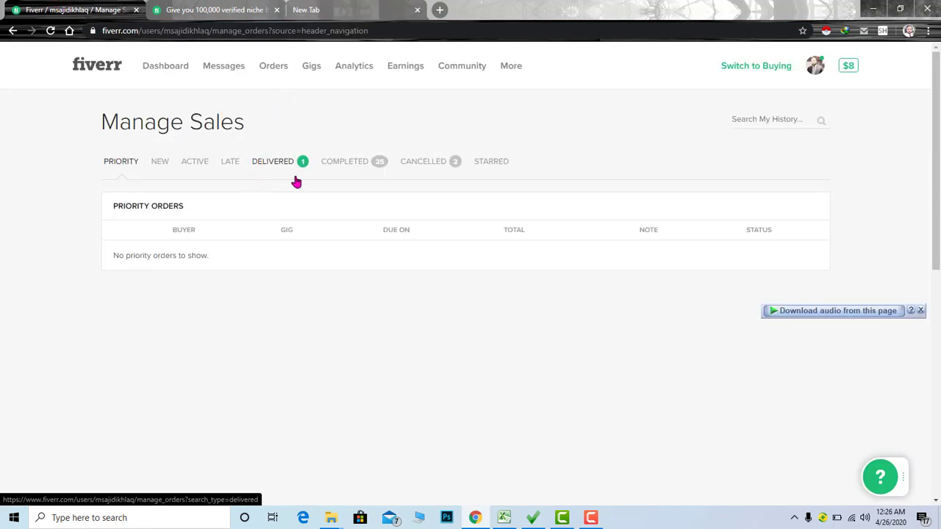
click(307, 10)
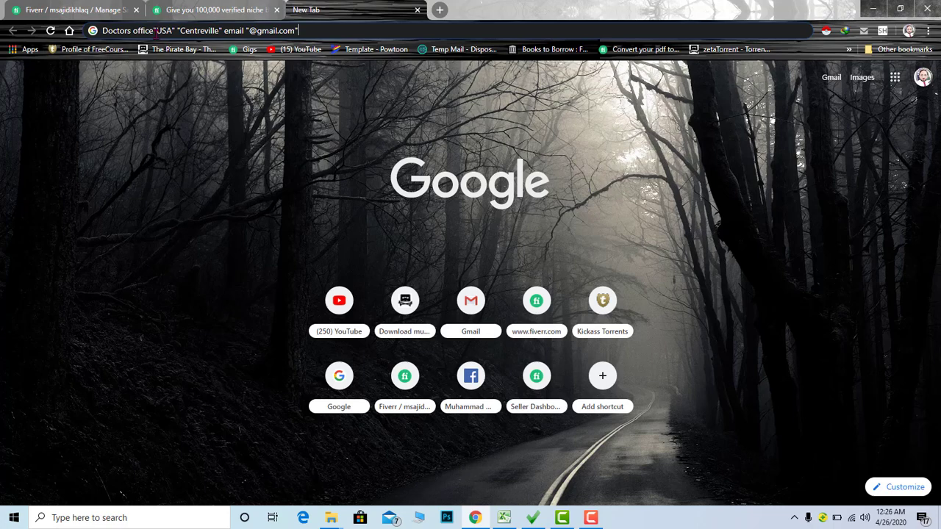
Step: Examine the "Doctors office" keyword at the start of the query and check it against the Fiverr orders page
drag(154, 30, 52, 47)
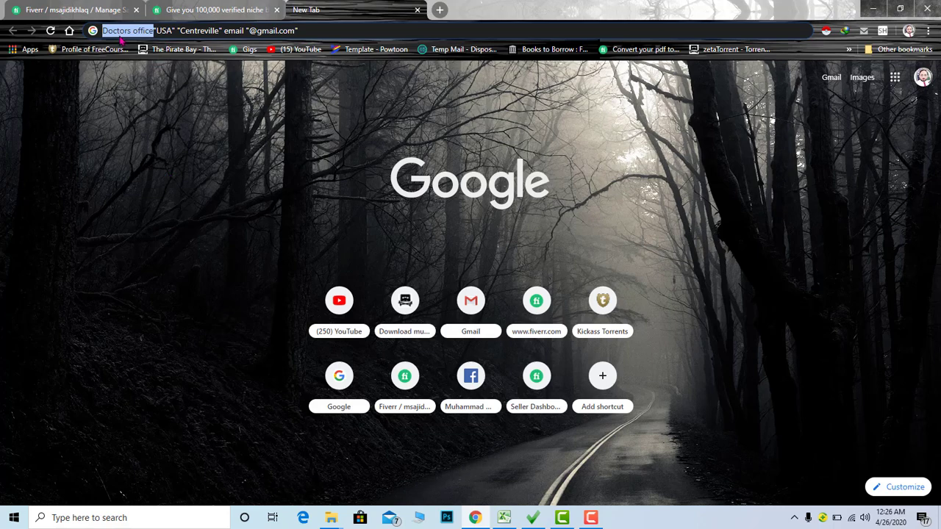
click(189, 133)
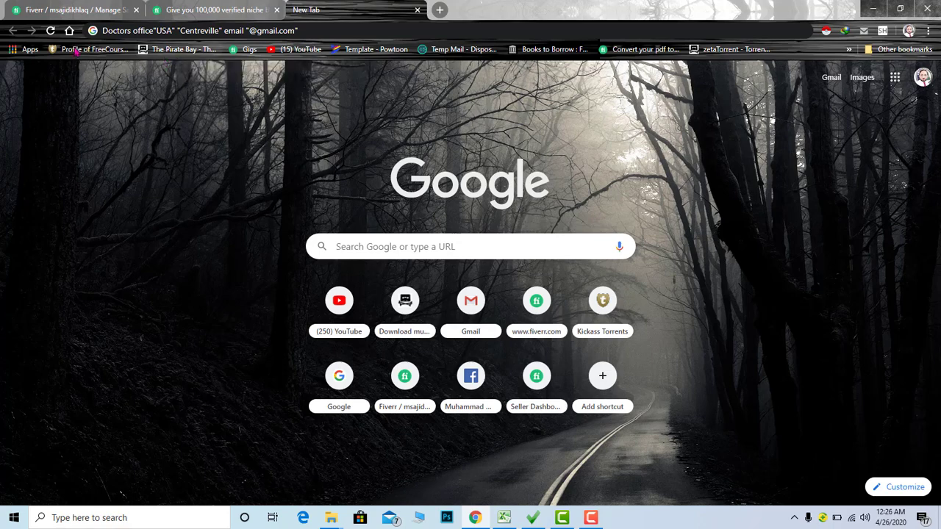
click(88, 10)
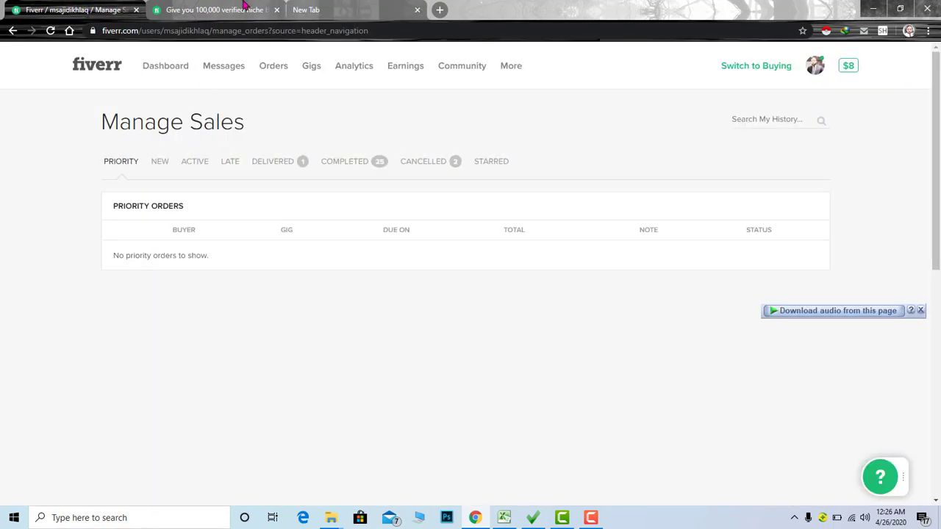
click(339, 9)
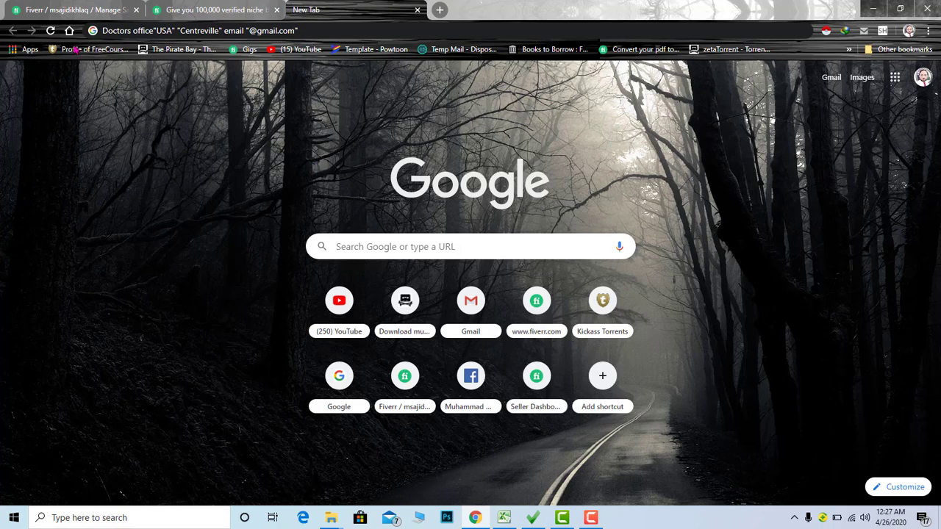
drag(156, 30, 90, 34)
click(156, 30)
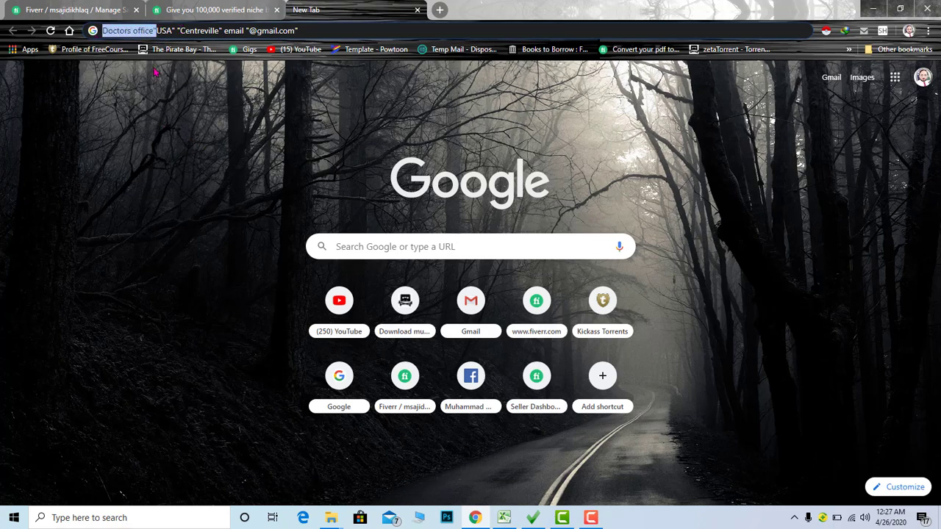
click(155, 32)
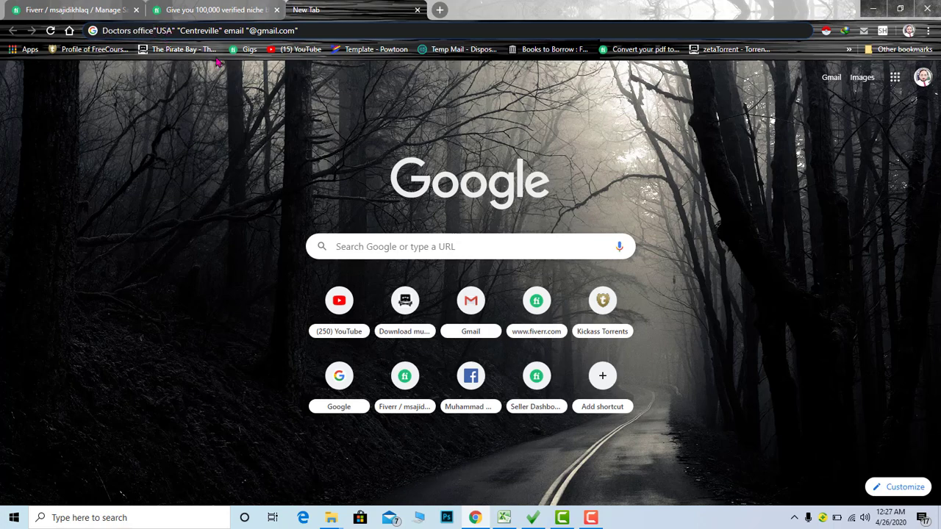
text(")
key(Right)
key(Right)
key(Right)
key(Right)
key(Right)
key(Right)
key(Right)
key(Right)
key(Right)
key(Right)
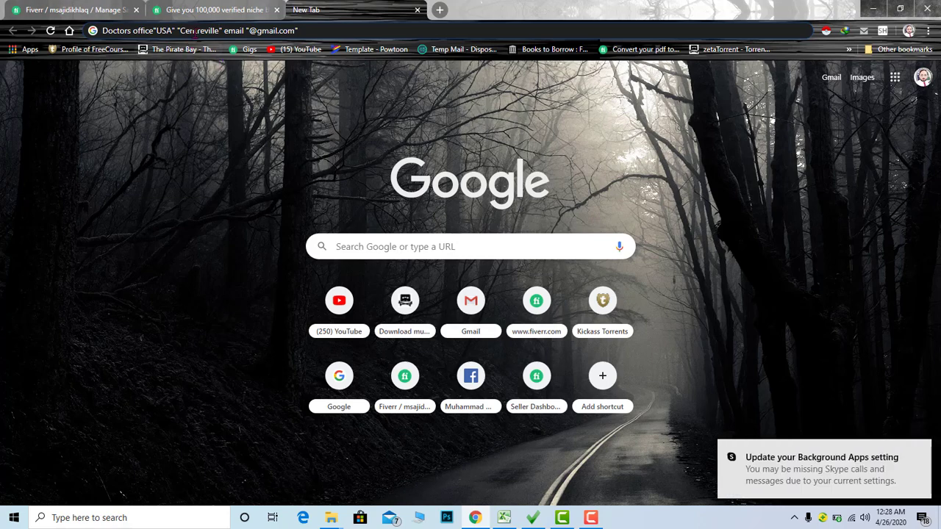
key(Right)
key(Right)
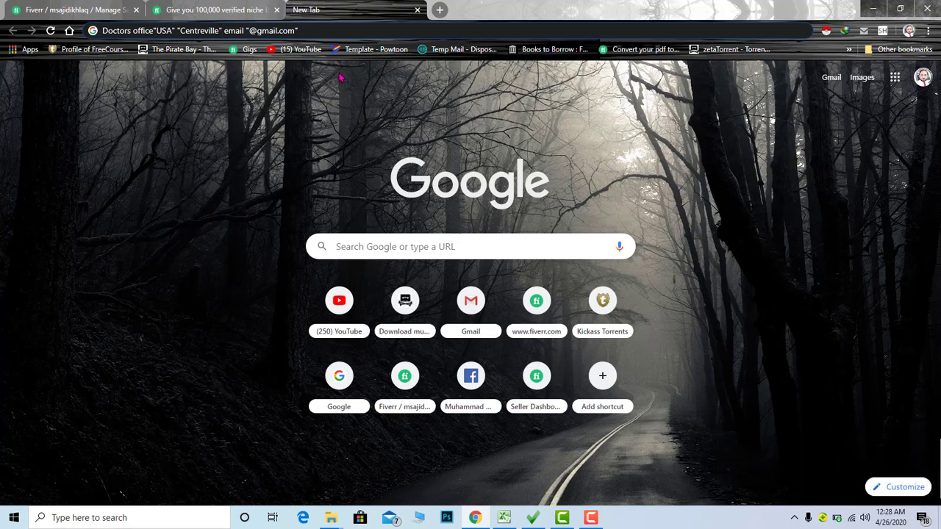
key(Right)
key(Right)
key(Right)
key(Right)
key(Right)
key(Right)
key(Right)
key(Right)
key(Right)
key(Right)
key(Right)
key(Right)
key(Left)
key(Left)
key(Left)
key(Left)
key(Left)
key(Left)
key(End)
key(Return)
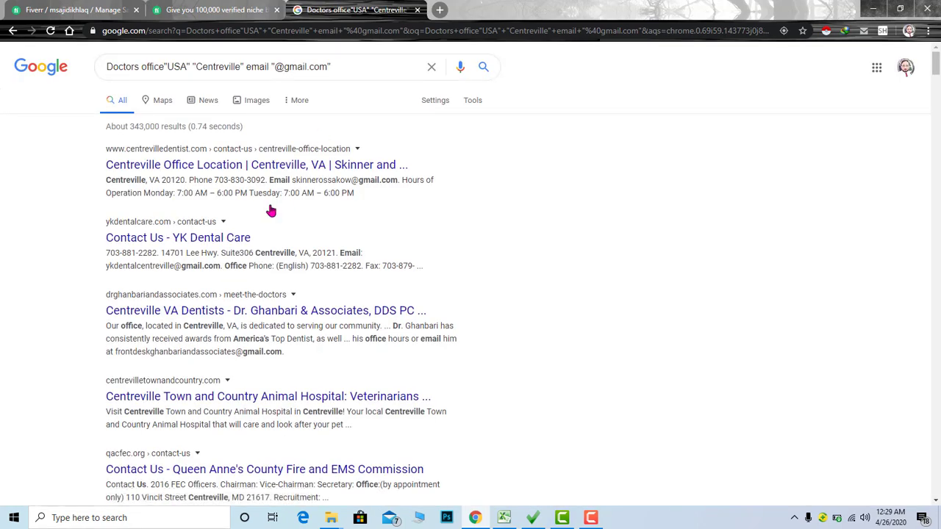
scroll(269, 211, down, 12)
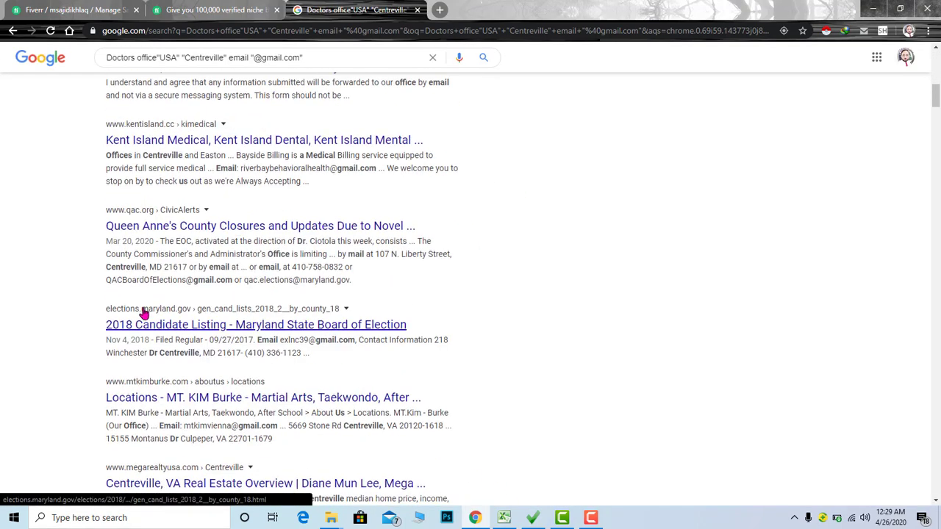
scroll(271, 265, down, 2)
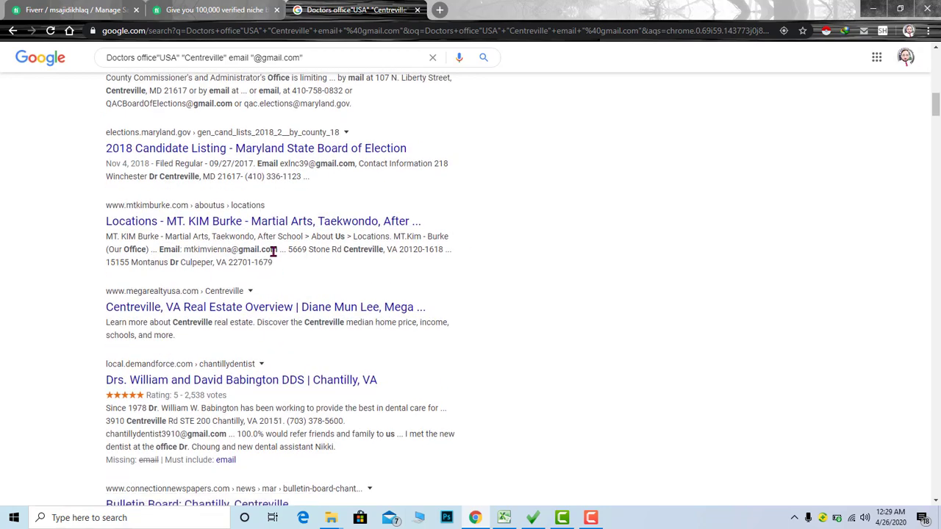
scroll(273, 253, down, 10)
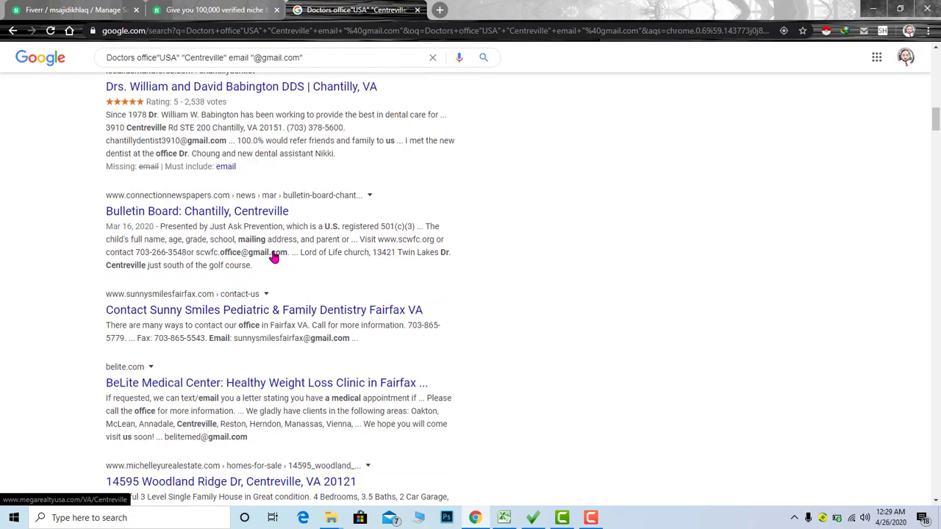
scroll(273, 255, down, 9)
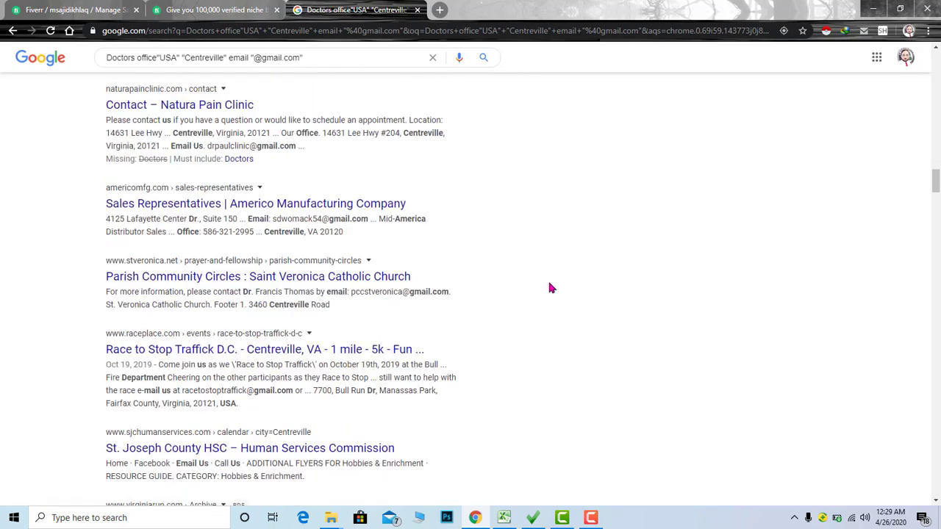
drag(935, 184, 935, 58)
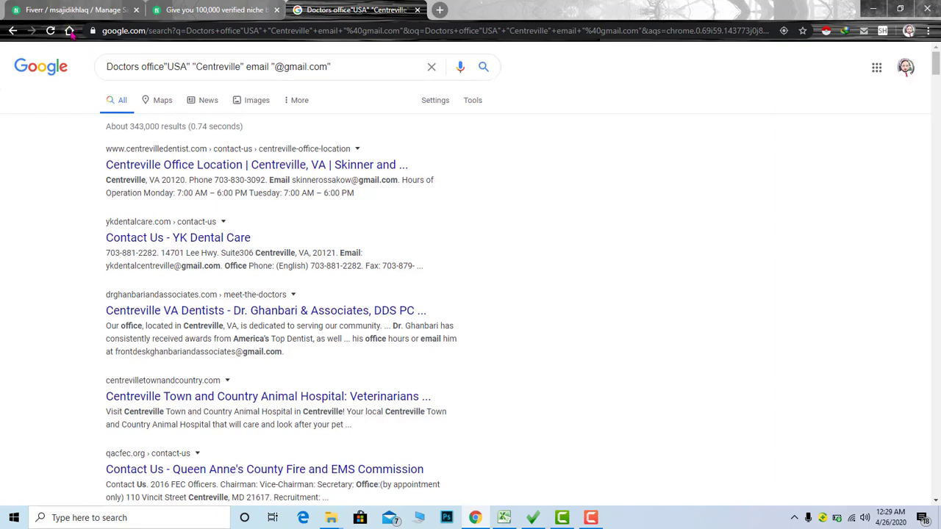
Step: Run Scrape Emails on the first results page and look through the extracted list
click(69, 32)
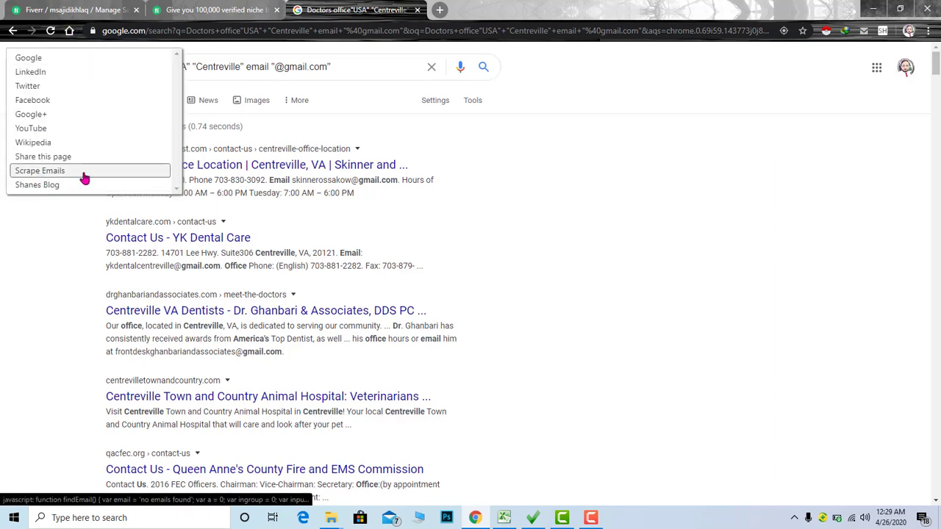
click(85, 170)
scroll(88, 164, down, 15)
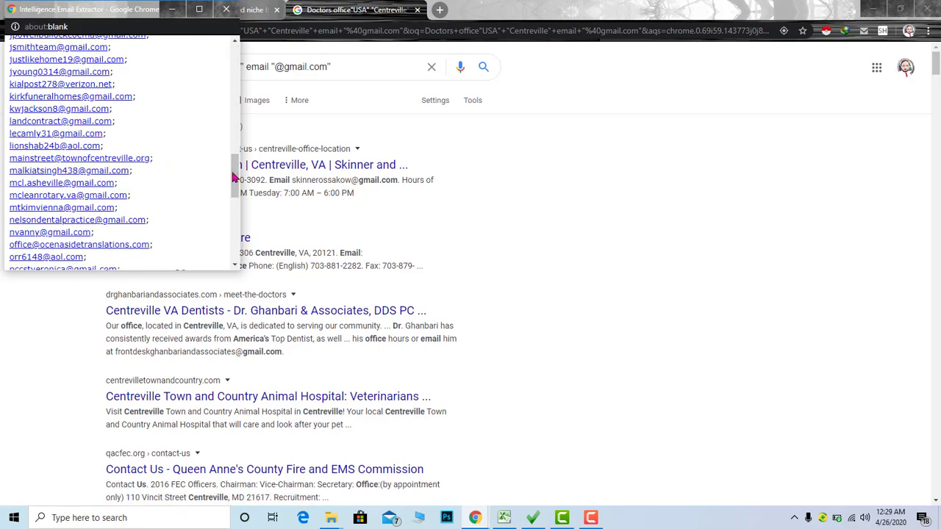
drag(232, 176, 237, 232)
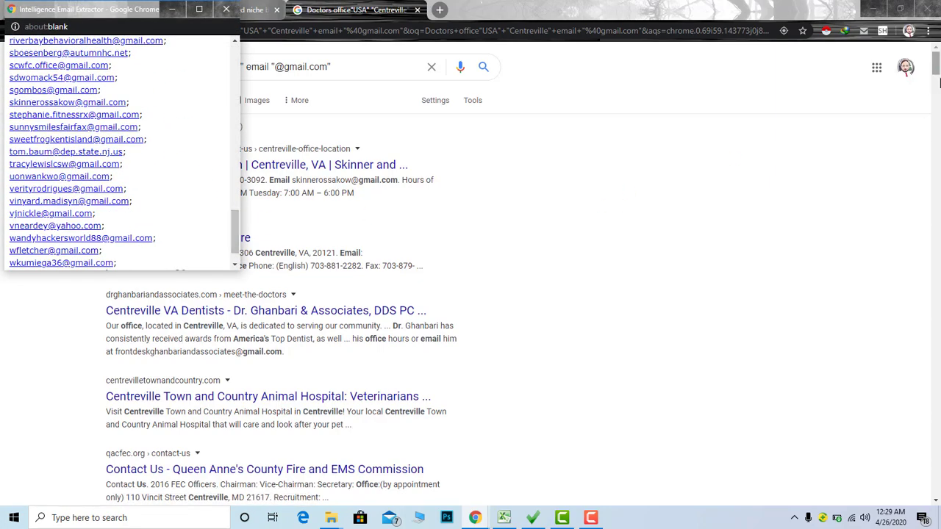
Step: Go to the second page of search results and run Scrape Emails on it
click(938, 82)
scroll(514, 294, down, 15)
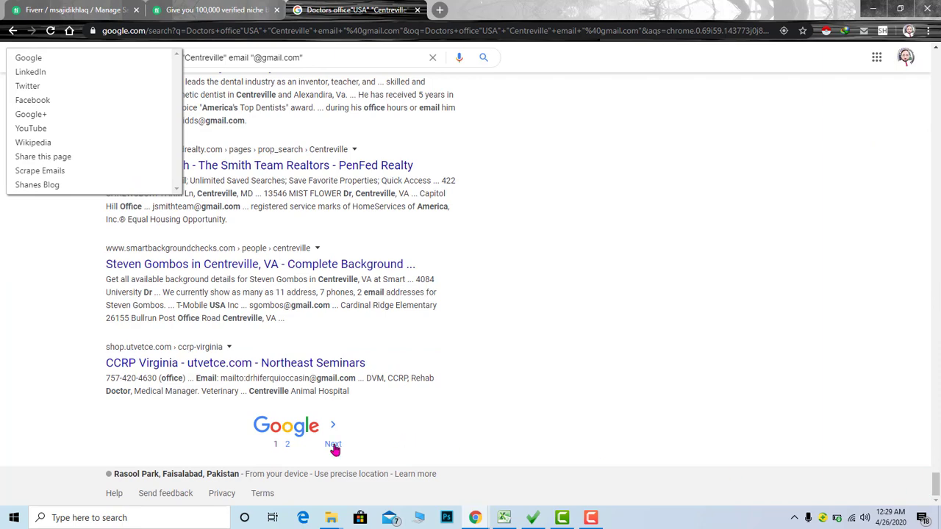
click(334, 445)
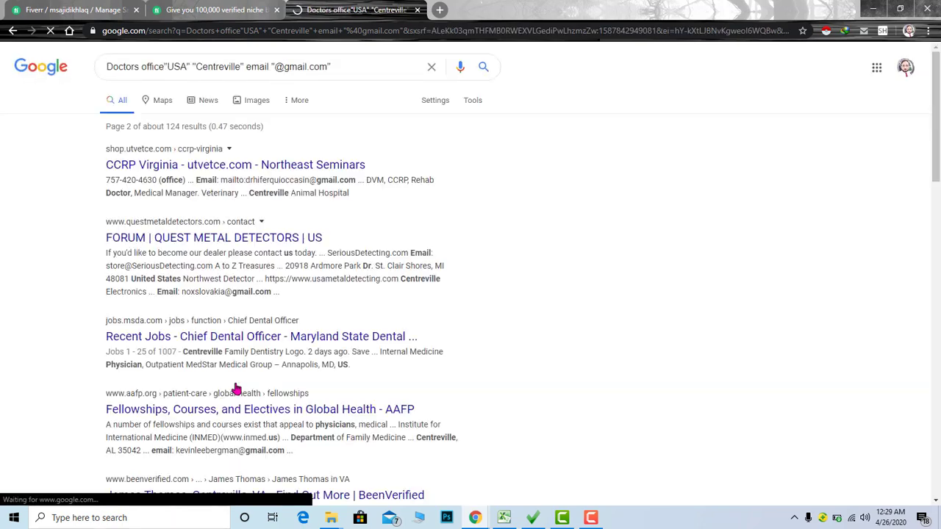
mouse_move(65, 42)
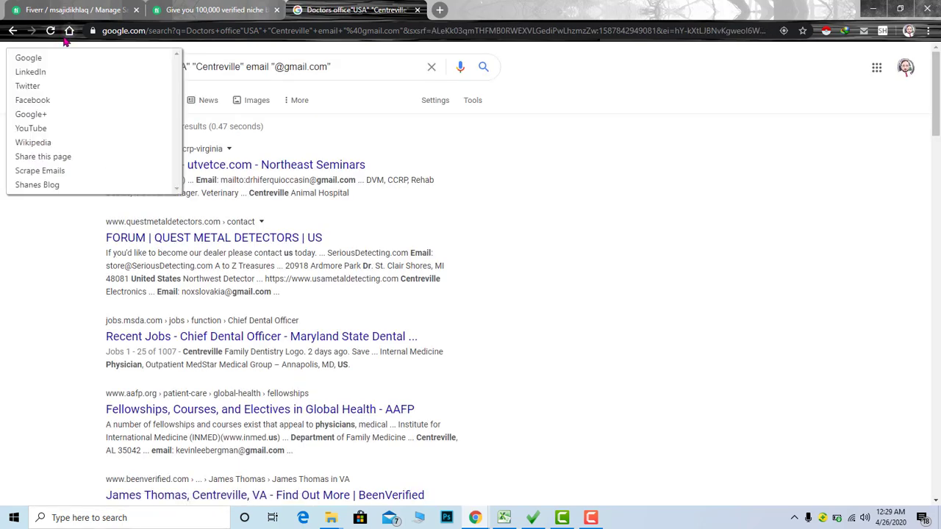
click(63, 176)
scroll(122, 160, down, 10)
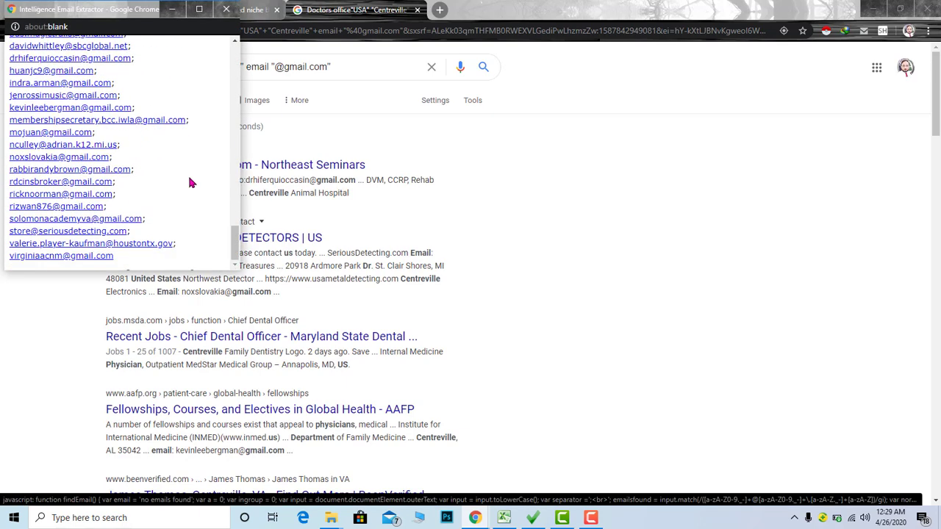
Step: Select the whole extracted e-mail list, paste it into the desktop's New Text Document in Notepad, and review the entries
key(ctrl+a)
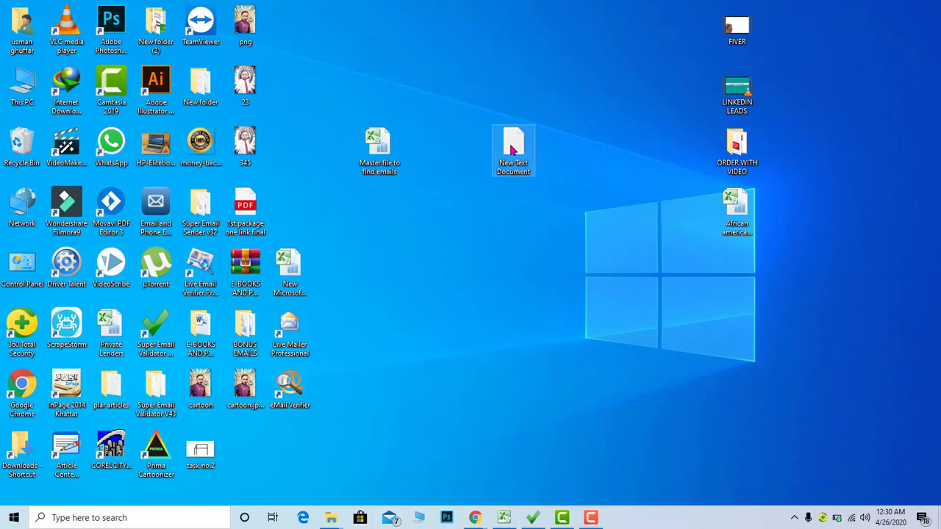
double_click(513, 150)
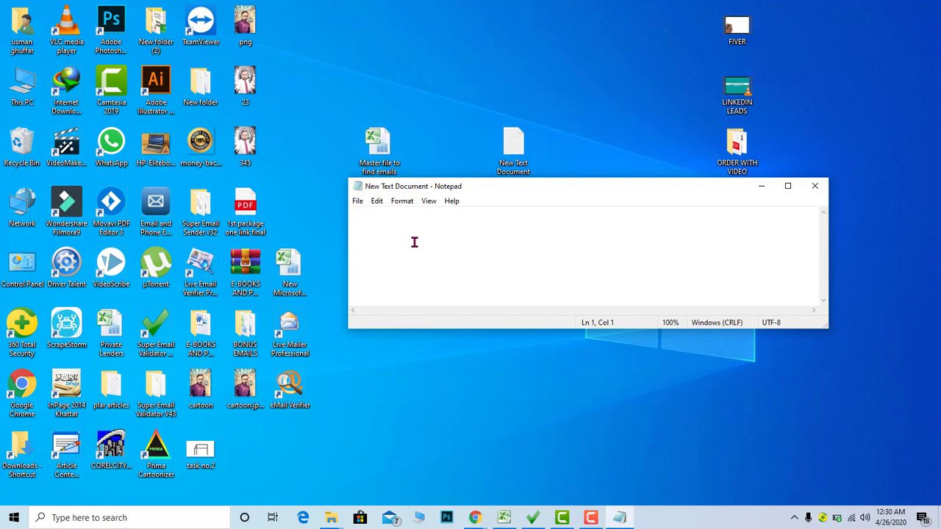
key(ctrl+v)
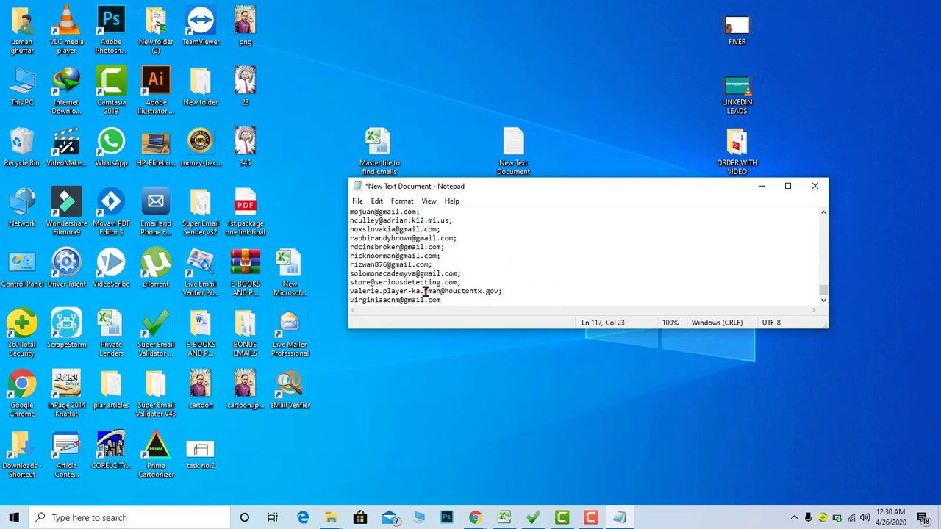
scroll(474, 284, up, 5)
scroll(475, 284, up, 7)
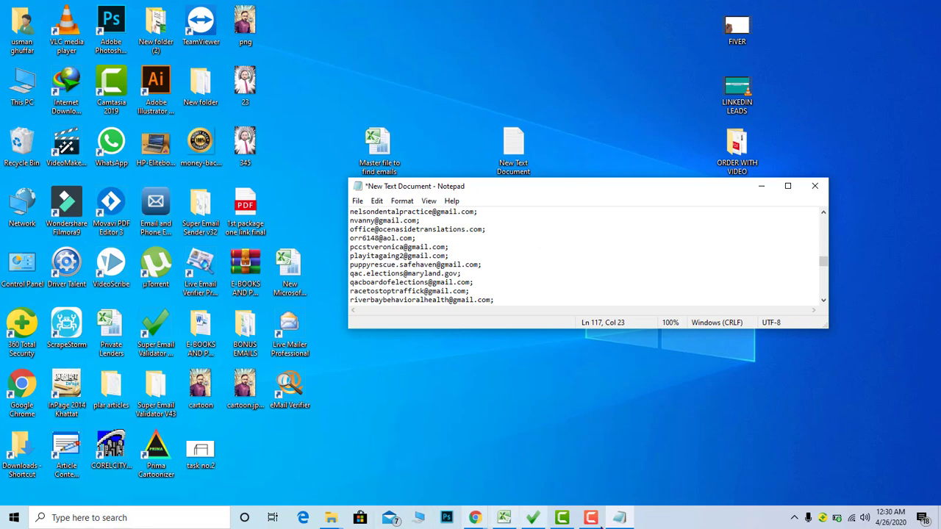
Step: Close the extracted e-mail window, then minimize the search results window and the text file
click(474, 518)
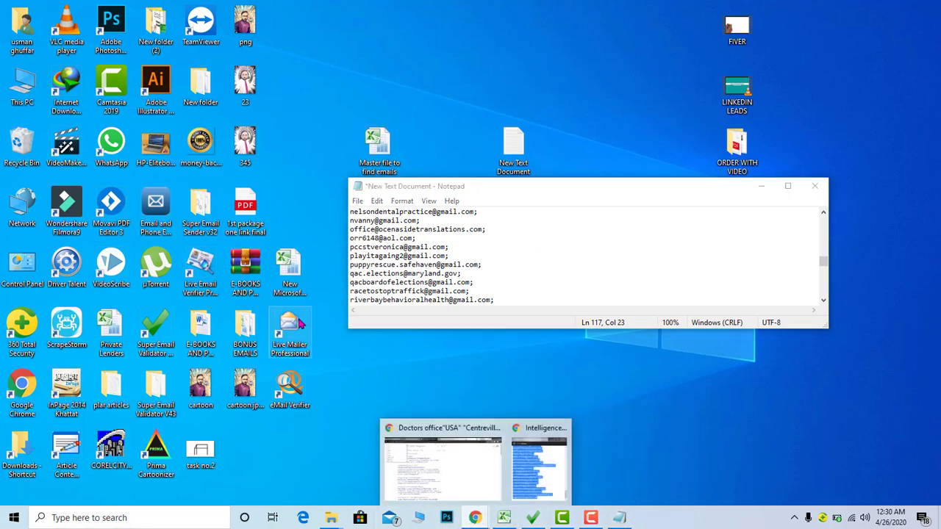
click(562, 427)
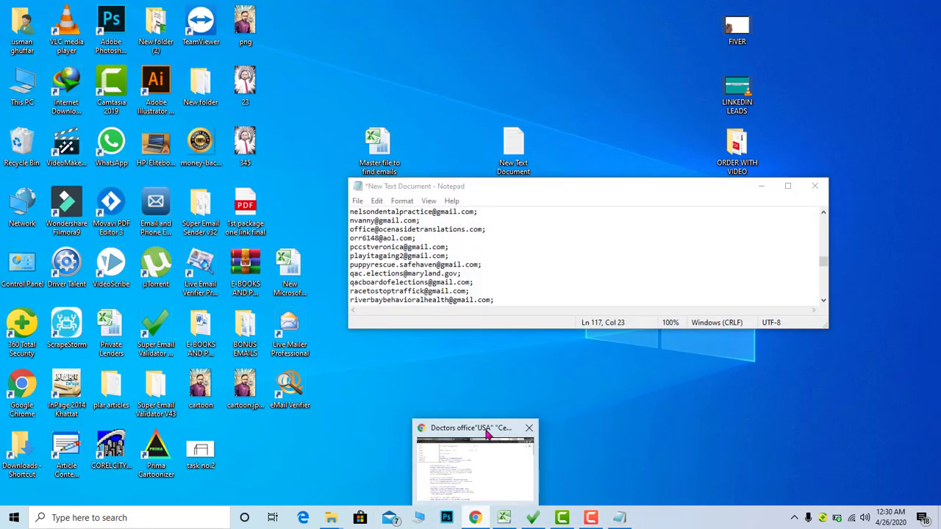
click(485, 428)
click(363, 154)
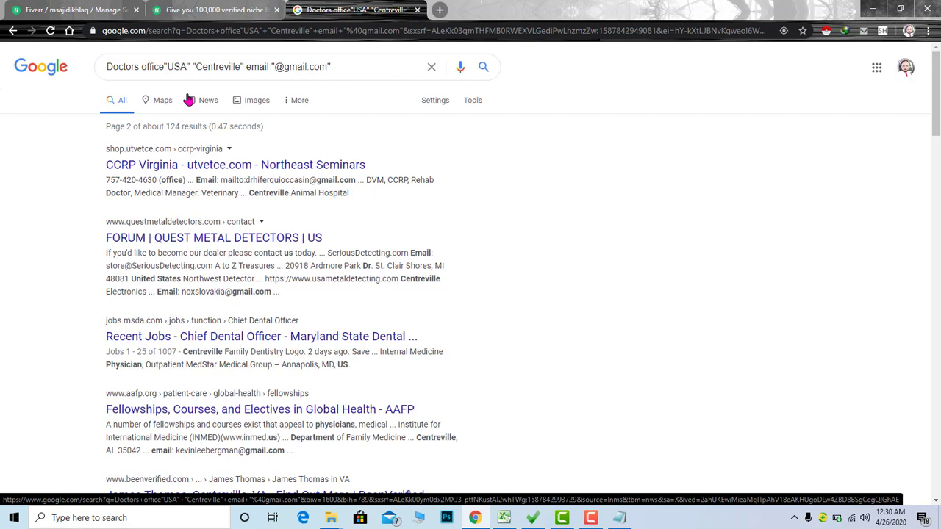
click(872, 9)
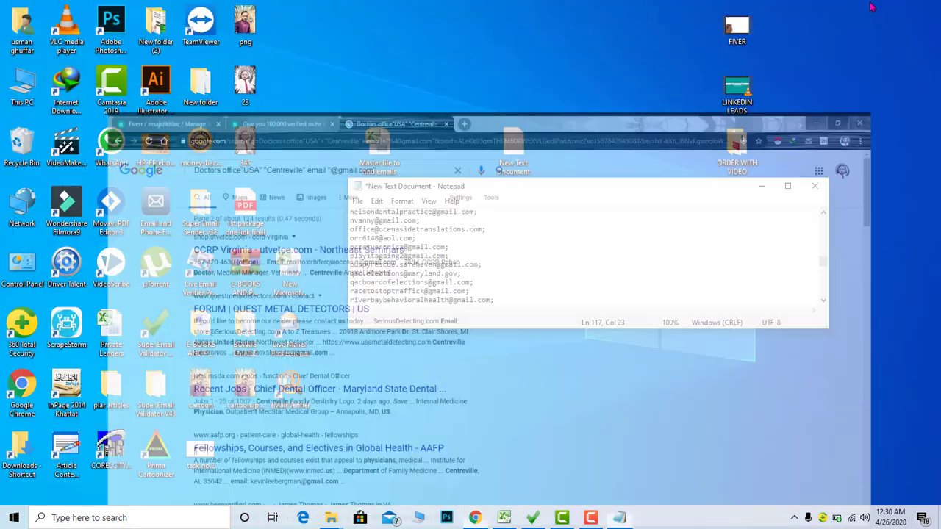
click(762, 186)
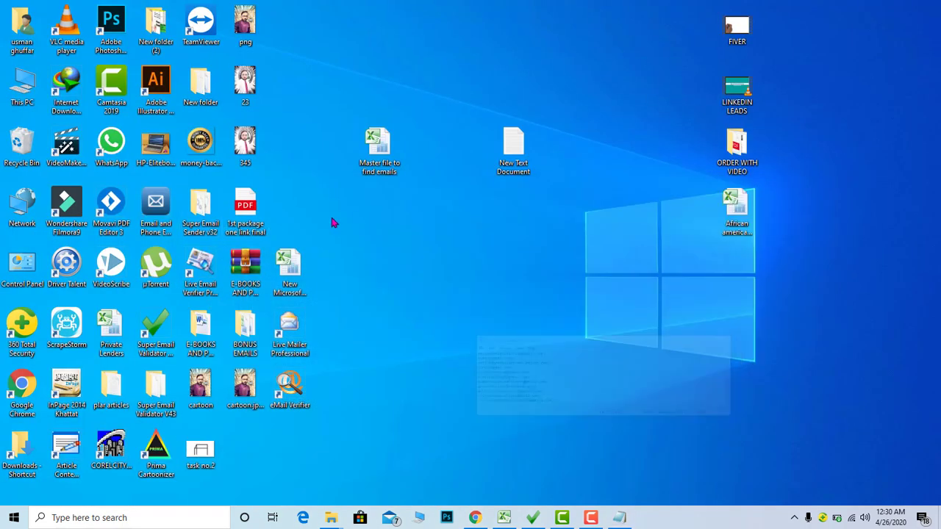
Step: Switch to the Master file to find emails workbook in Excel and copy the New York restaurant query from cell B4
click(504, 518)
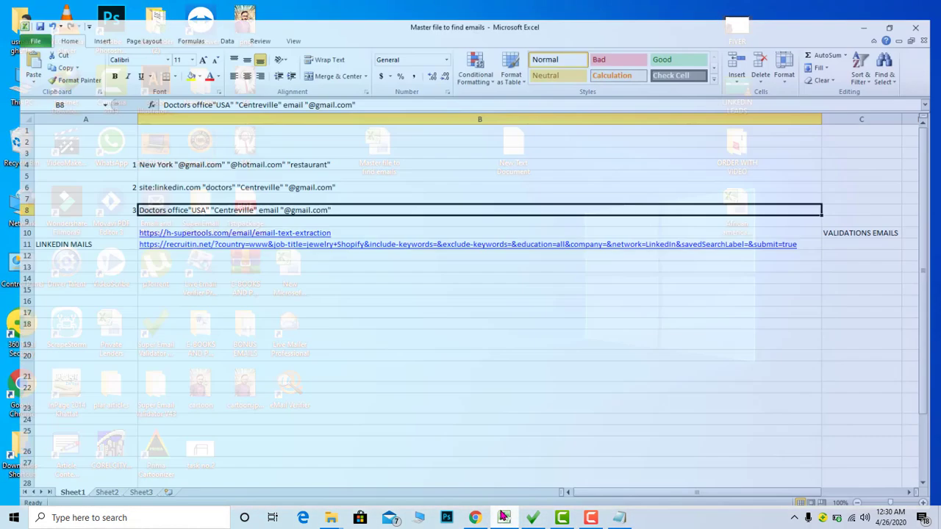
click(259, 150)
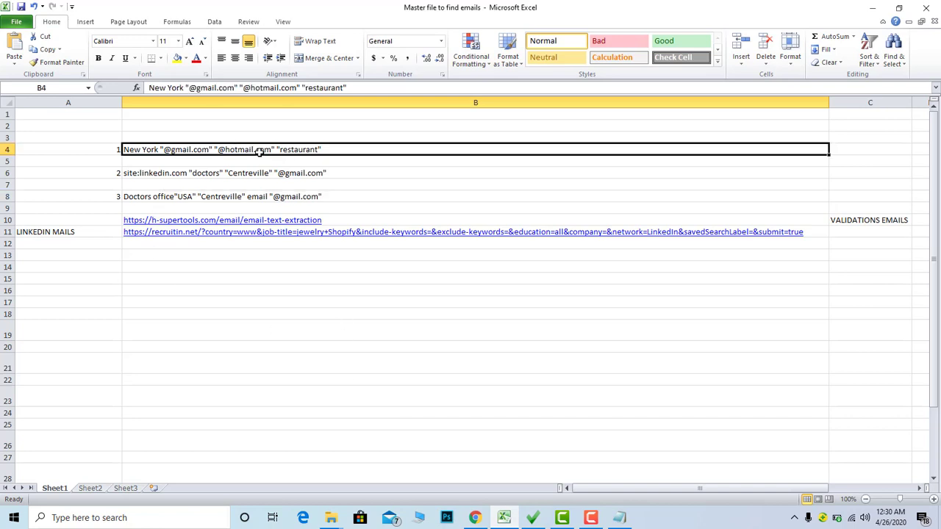
key(ctrl+c)
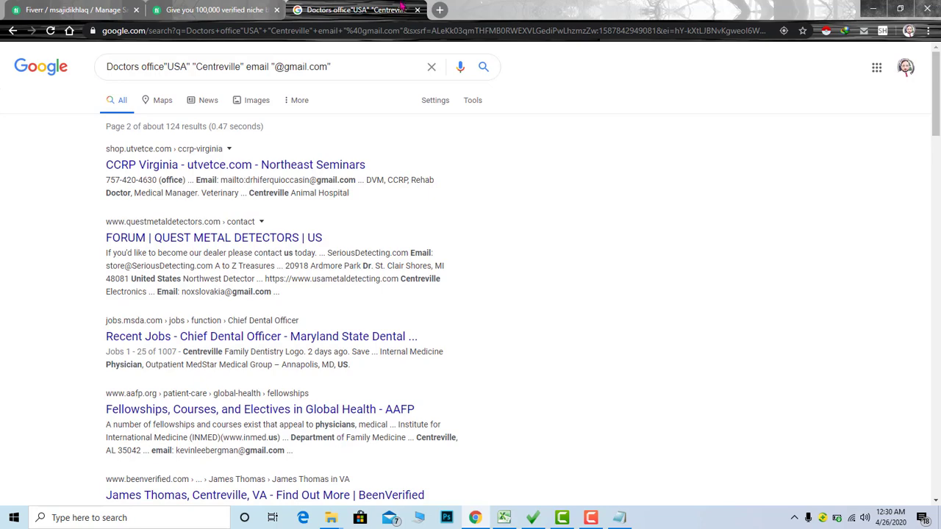
click(417, 10)
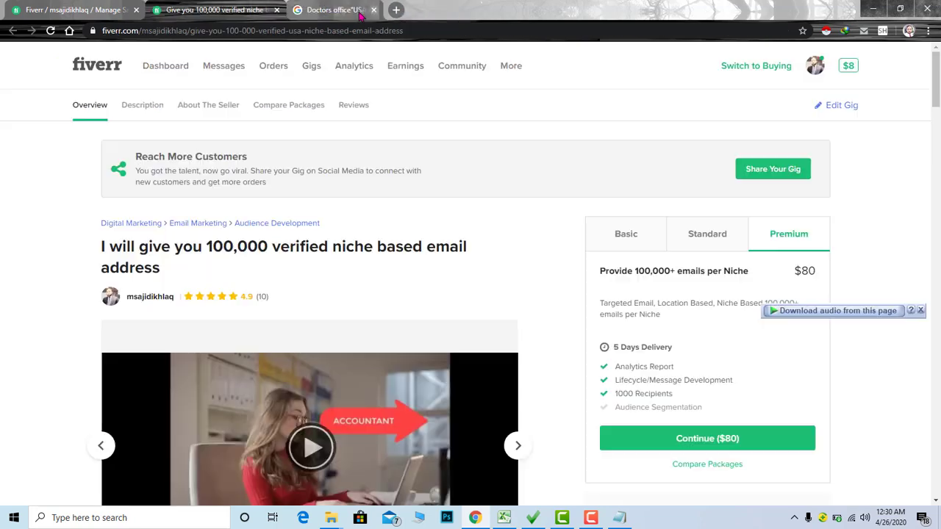
key(ctrl+t)
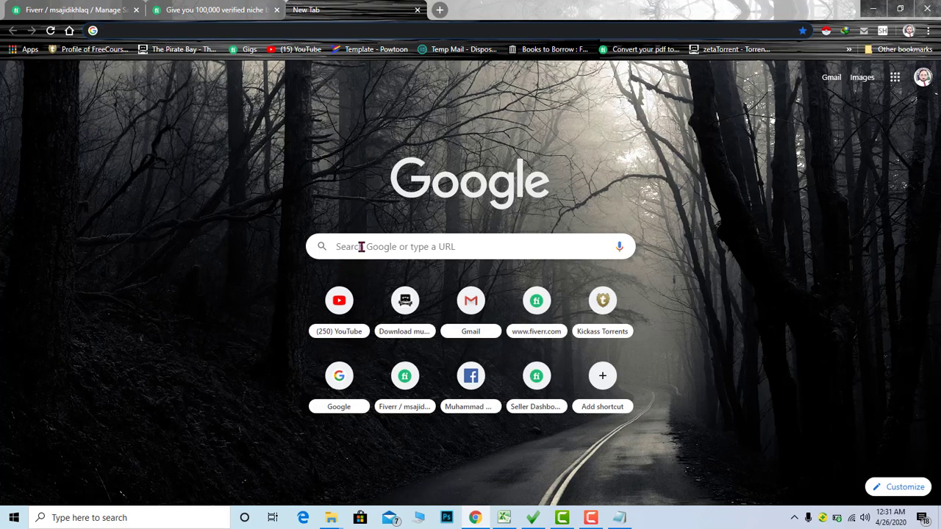
click(361, 246)
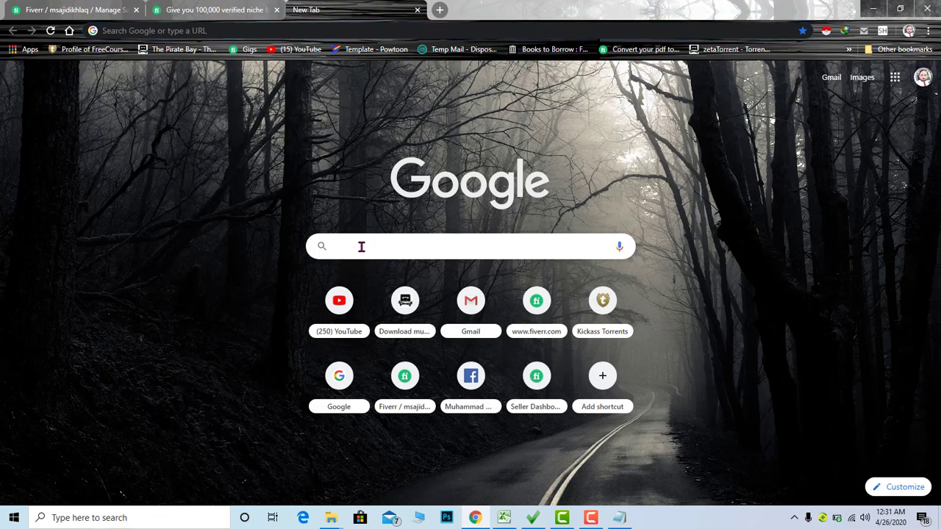
key(ctrl+v)
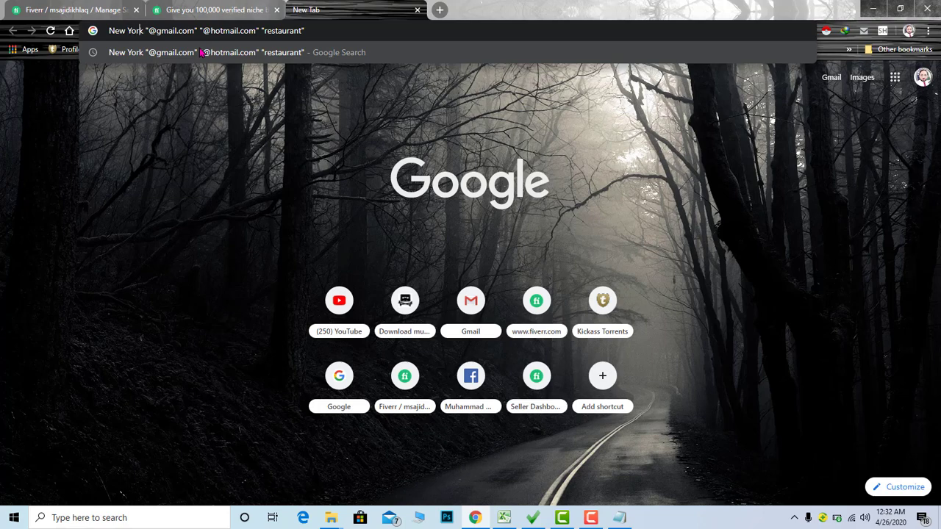
key(Right)
key(Right)
key(Right)
key(Right)
key(Right)
key(Right)
key(Right)
key(Right)
key(Right)
key(Right)
key(Right)
text(")
key(Right)
key(Right)
key(Right)
key(Right)
key(Right)
key(Right)
key(Right)
key(Right)
key(Right)
key(Return)
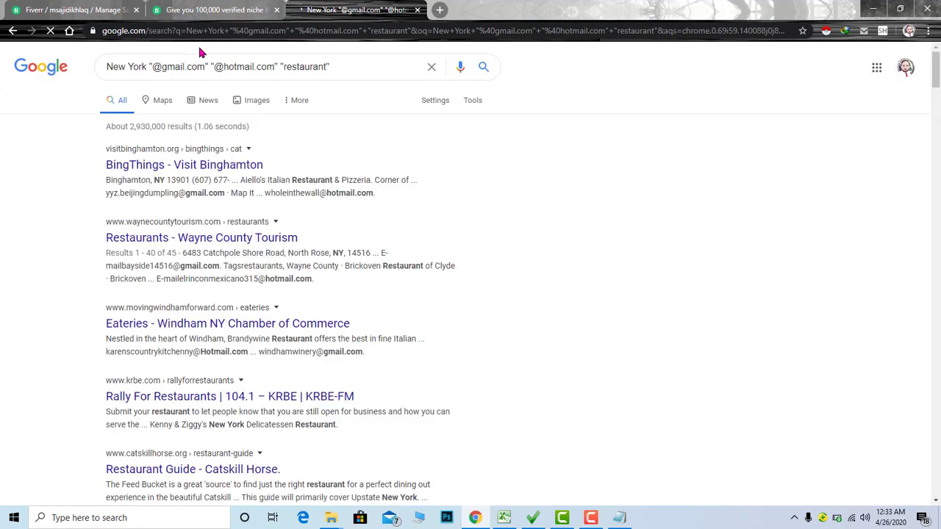
scroll(228, 208, down, 6)
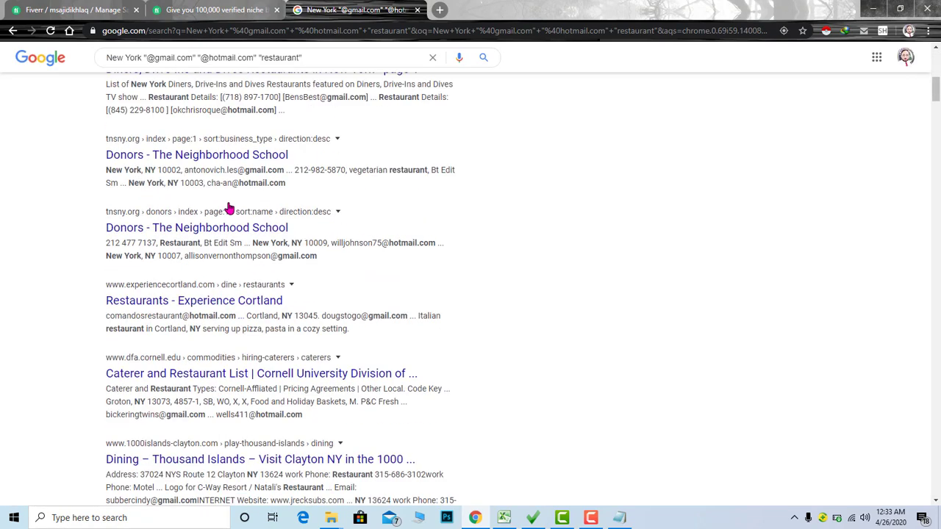
scroll(235, 220, down, 4)
scroll(185, 181, up, 10)
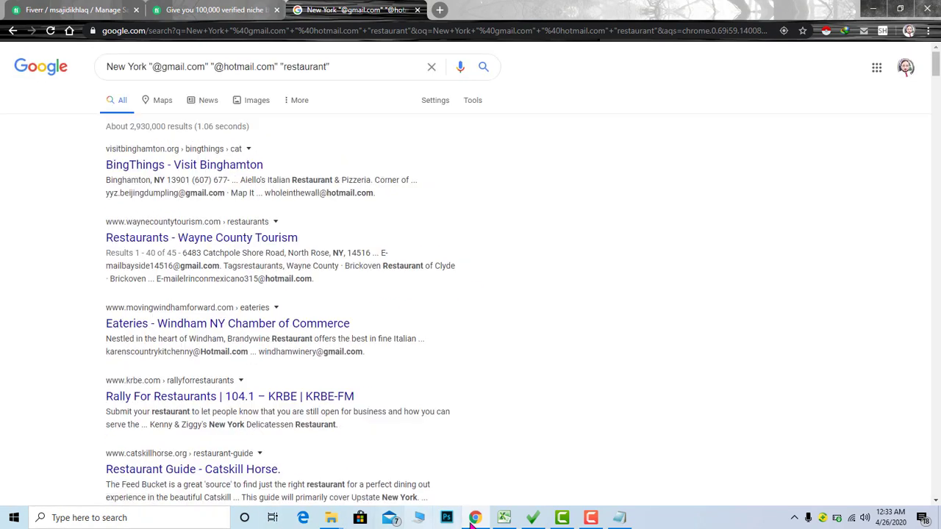
click(475, 519)
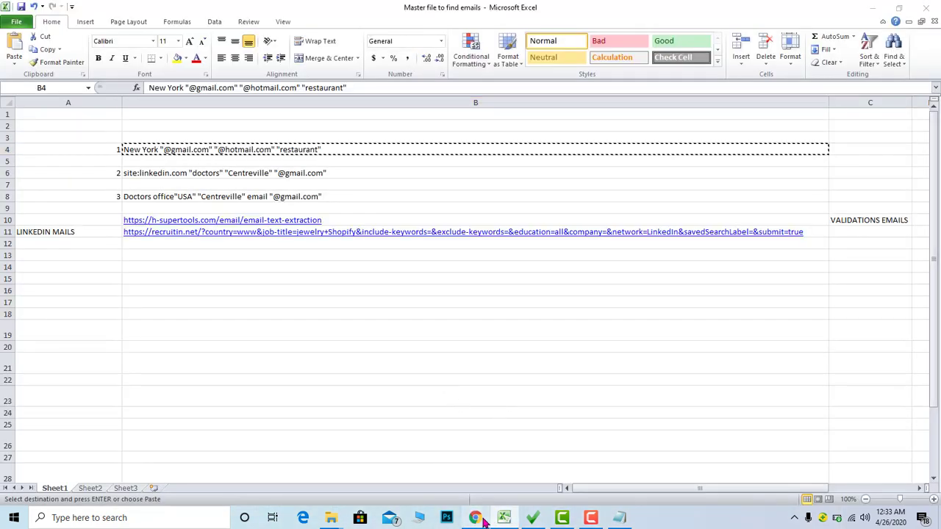
click(479, 519)
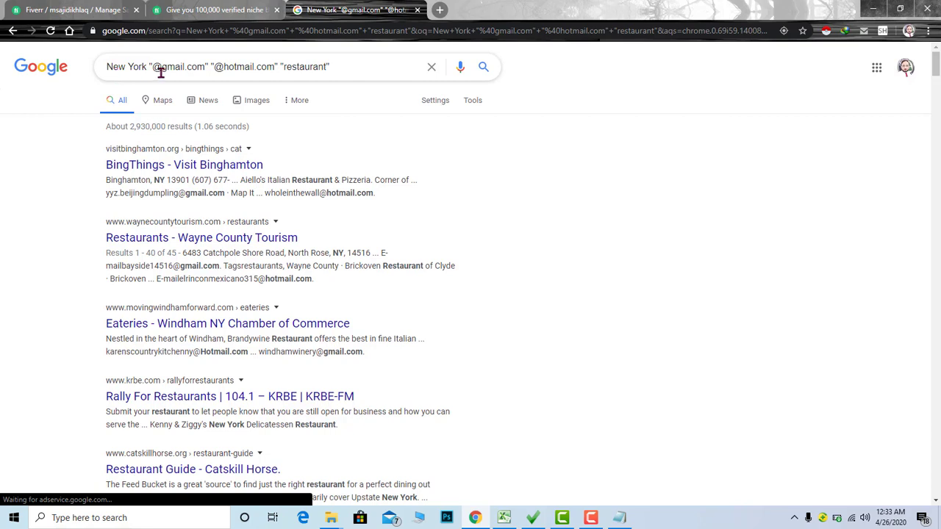
Step: Run Scrape Emails on the first page of restaurant results and look through the extracted list
click(70, 32)
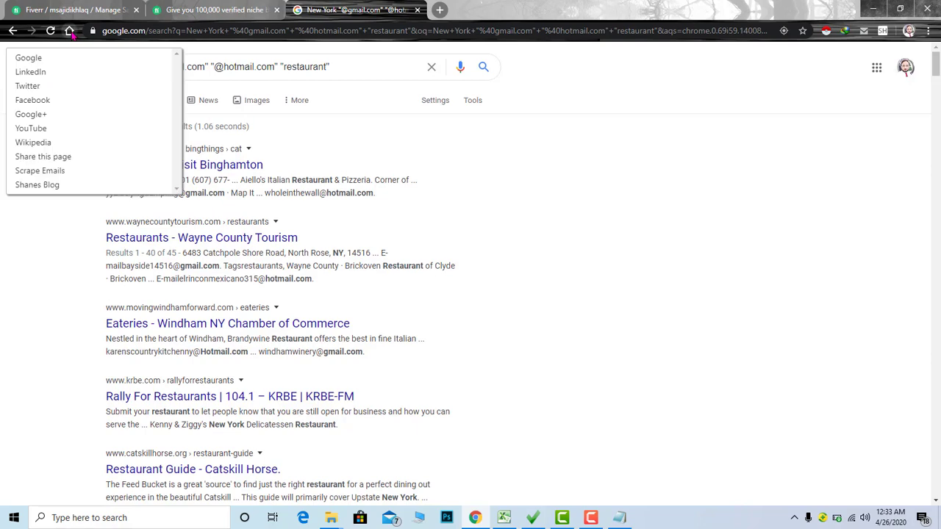
click(38, 177)
drag(235, 56, 232, 272)
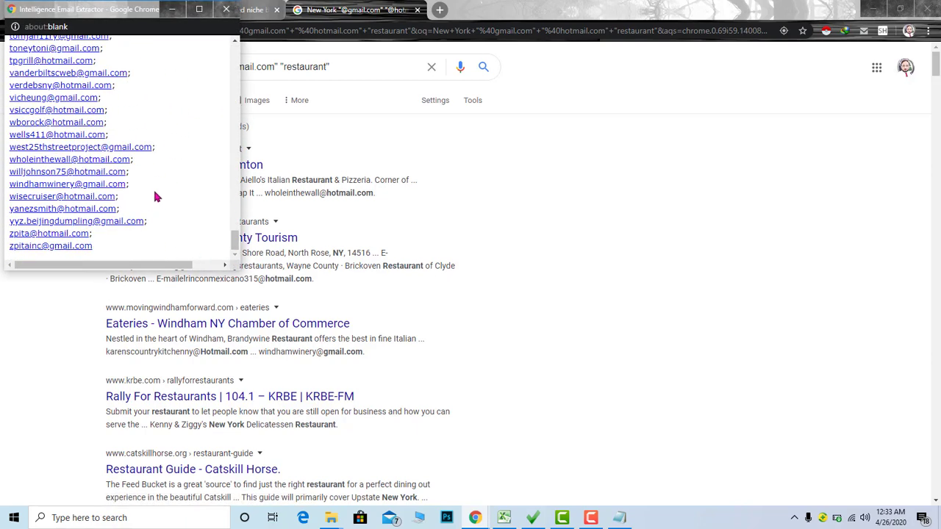
scroll(174, 204, up, 5)
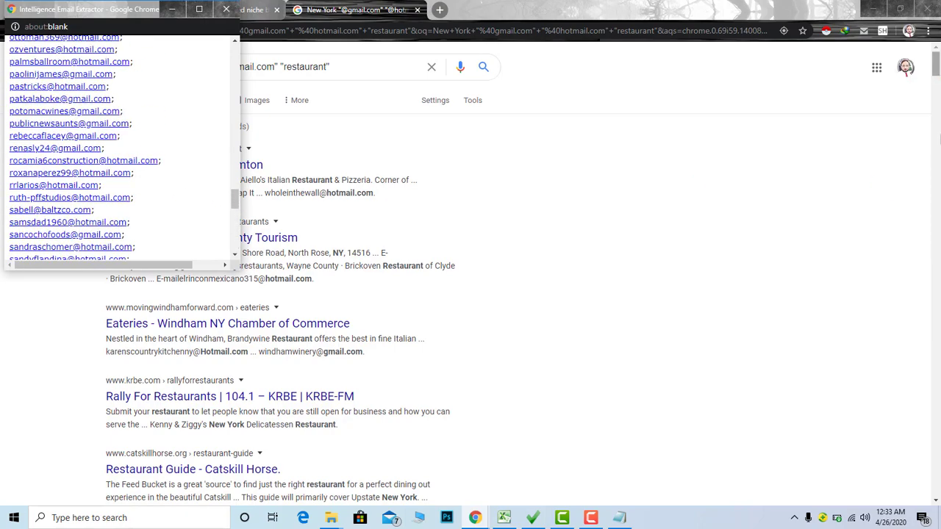
Step: Go to the second page of the restaurant results and run Scrape Emails on it
click(547, 441)
scroll(547, 456, down, 10)
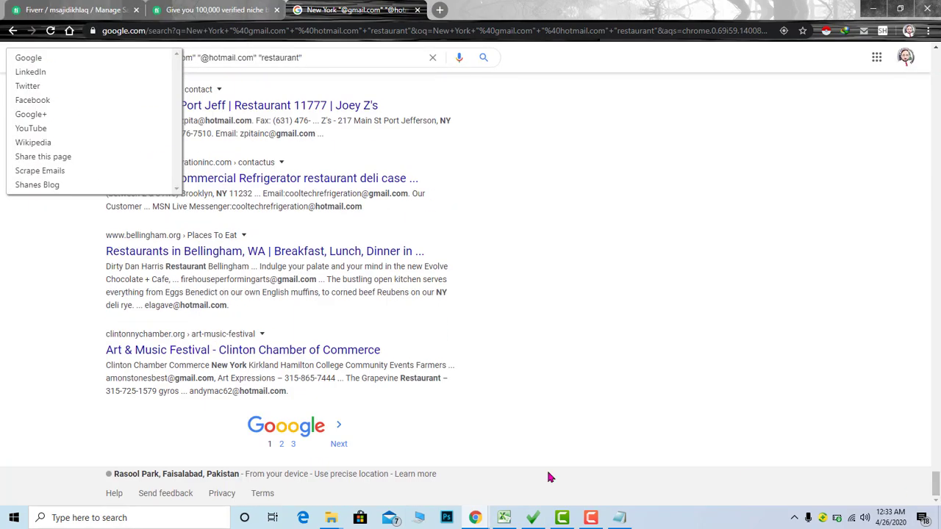
click(281, 444)
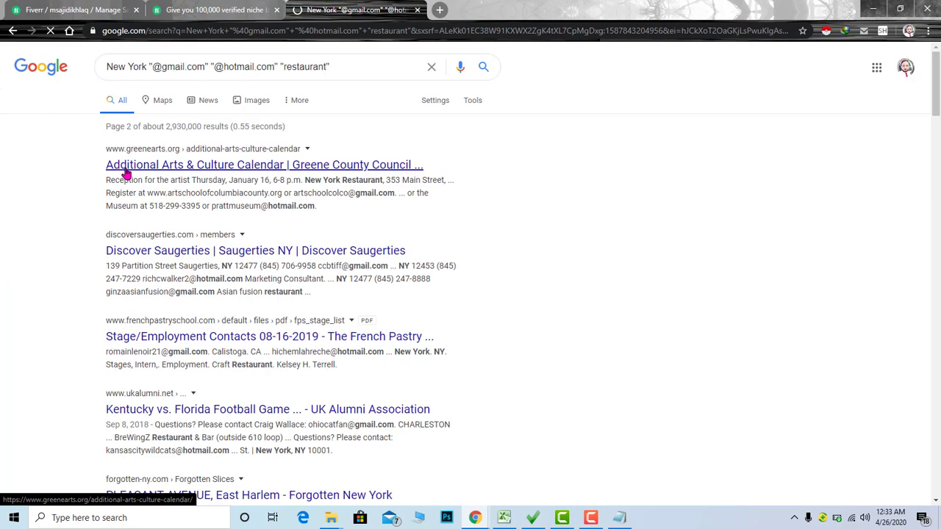
click(69, 30)
click(61, 170)
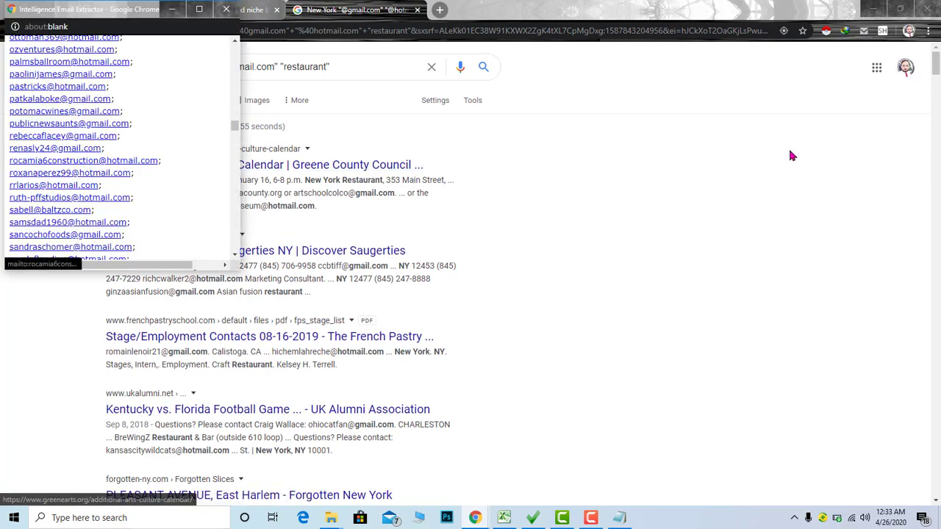
Step: Go to the third page of the restaurant results, run Scrape Emails on it, and review the accumulated list to its end
click(789, 154)
scroll(789, 154, down, 10)
scroll(242, 458, down, 5)
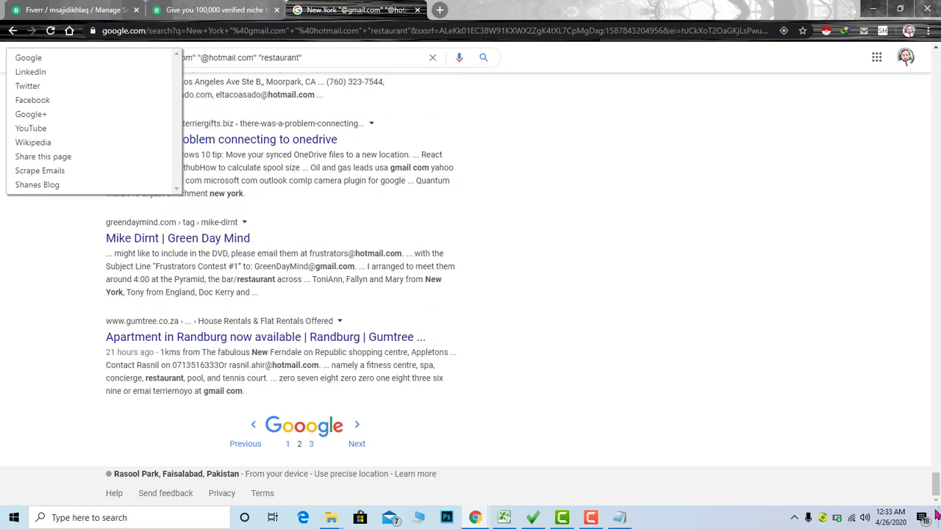
click(354, 444)
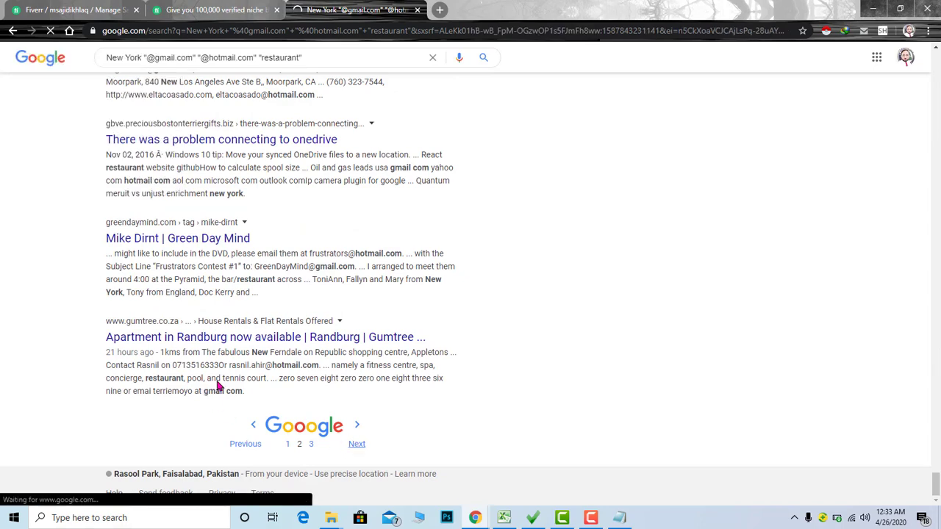
click(69, 30)
click(78, 175)
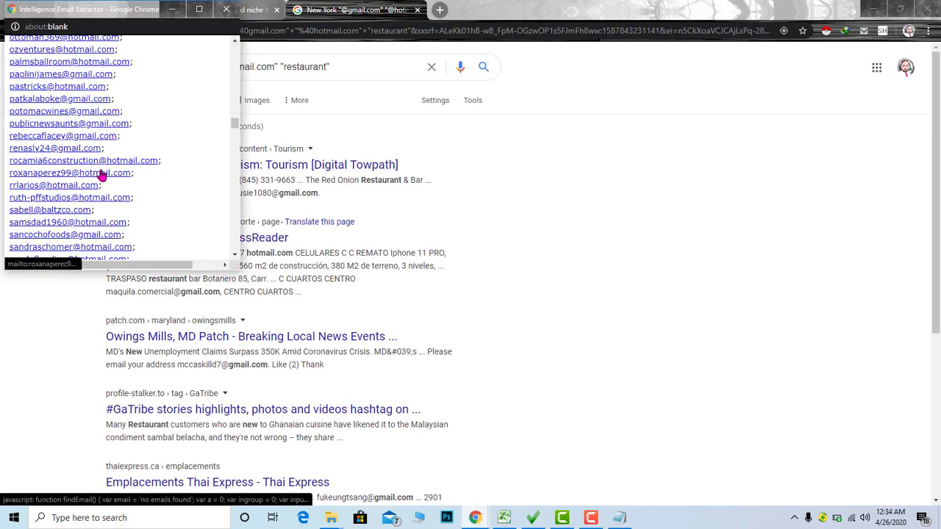
scroll(130, 175, down, 10)
scroll(176, 194, down, 20)
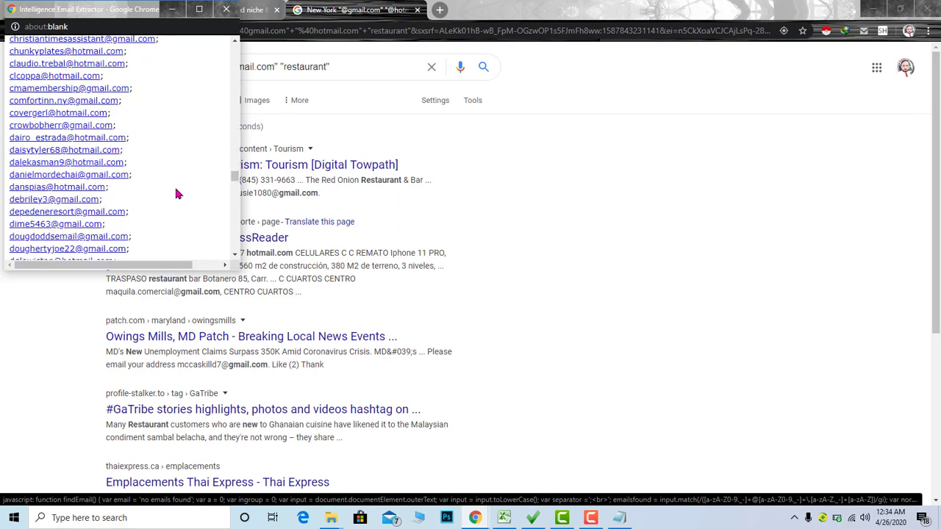
scroll(181, 200, down, 2)
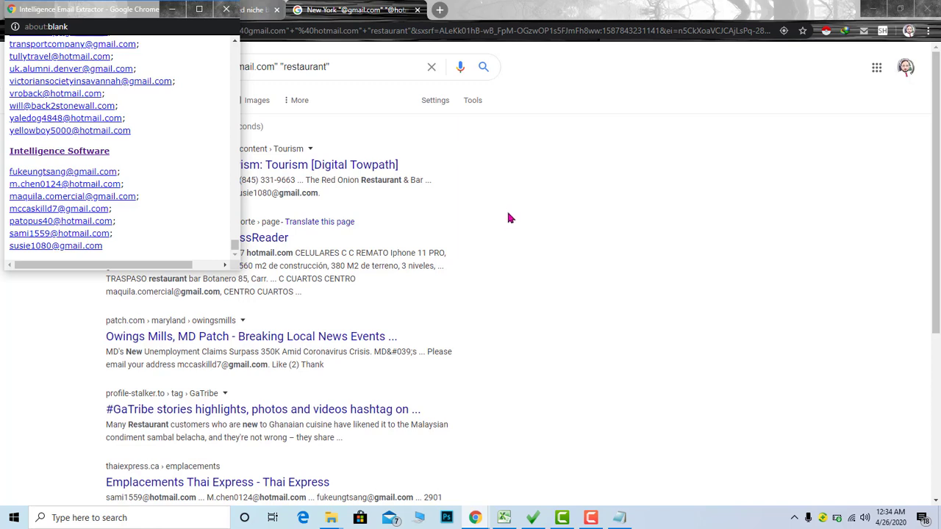
click(566, 211)
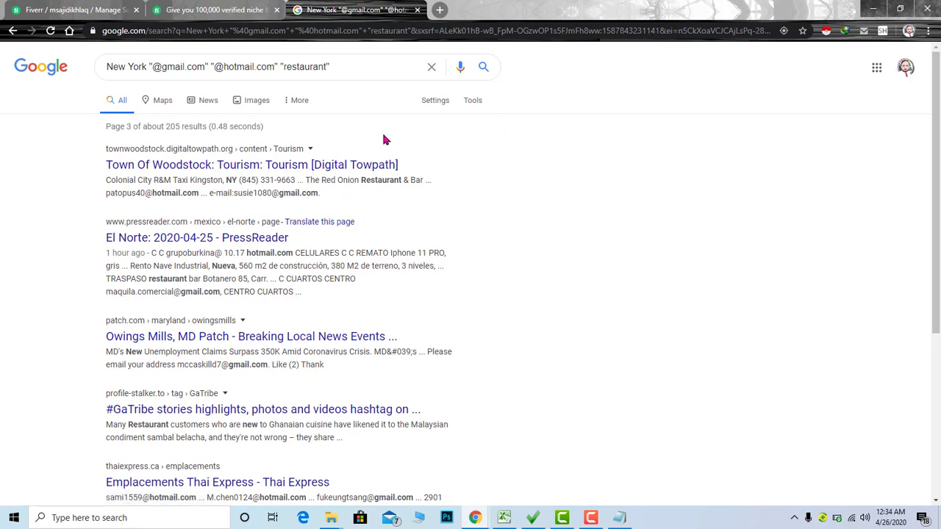
click(471, 104)
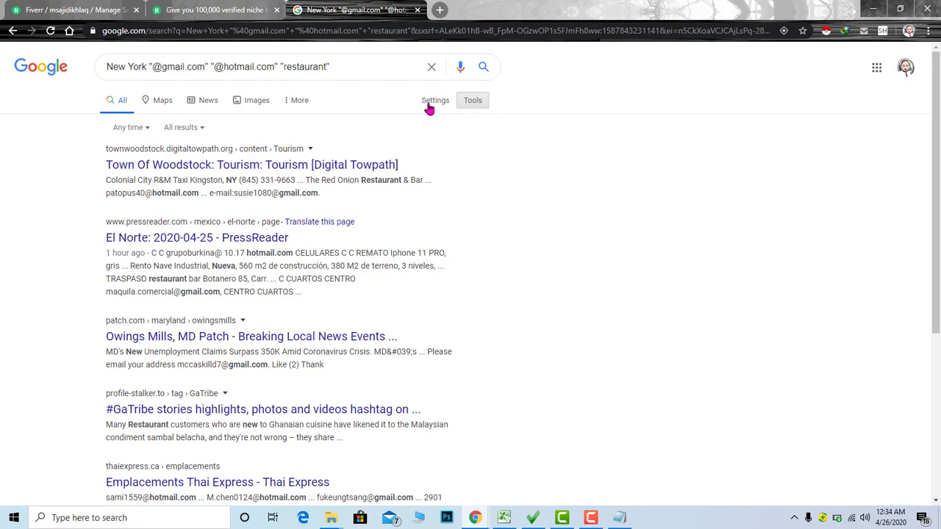
click(435, 105)
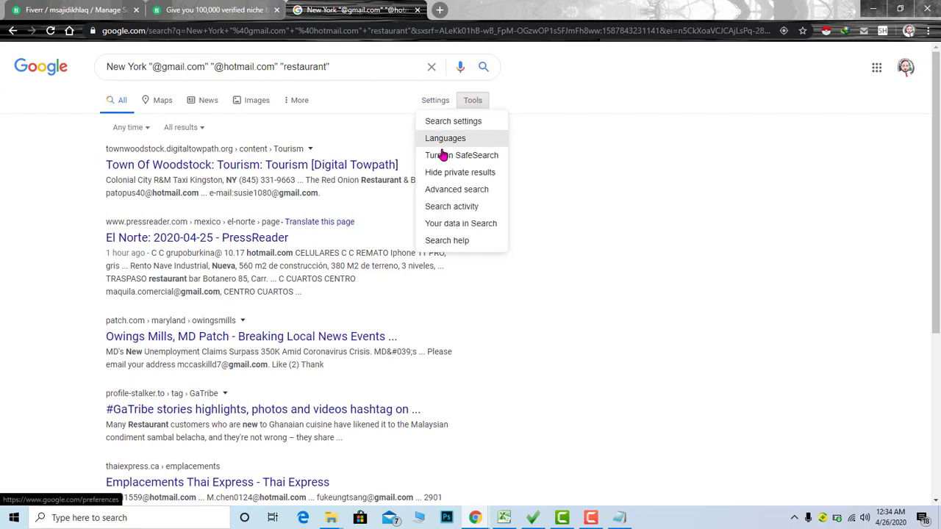
click(473, 103)
click(473, 102)
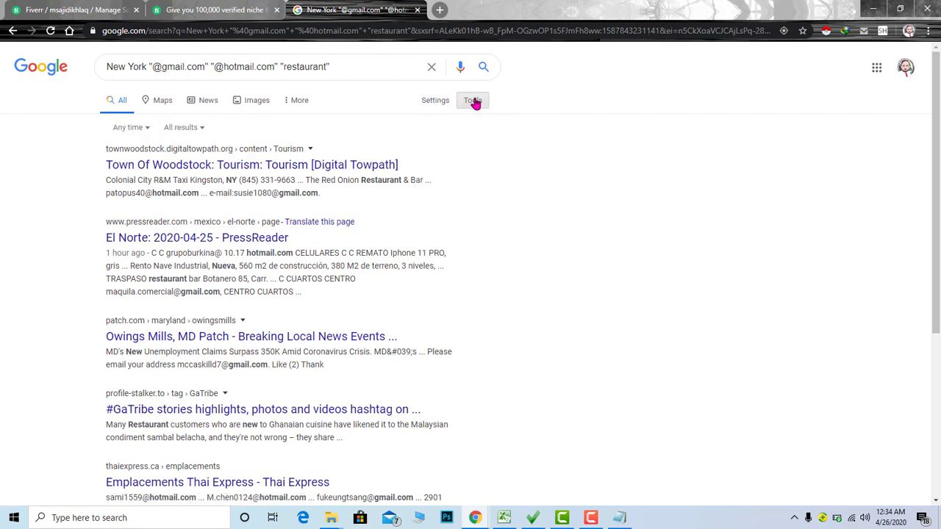
click(472, 102)
click(472, 102)
click(198, 137)
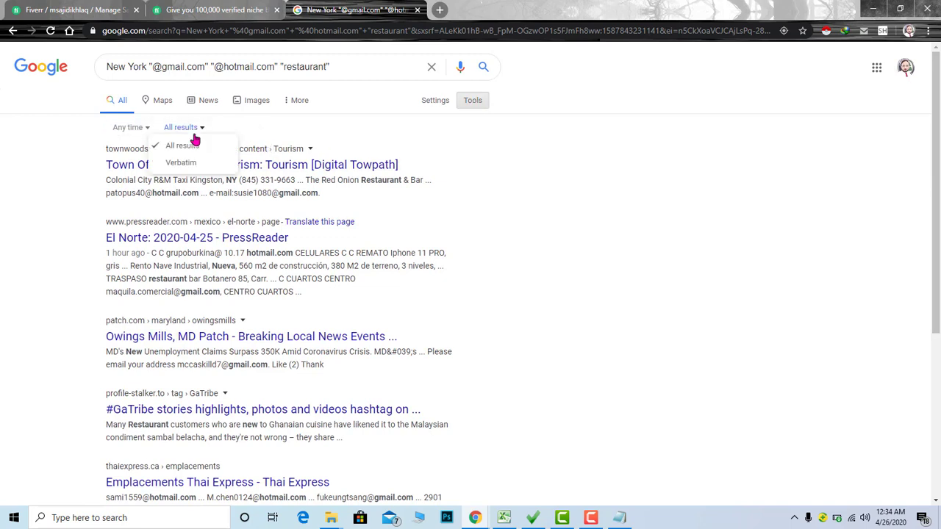
click(131, 129)
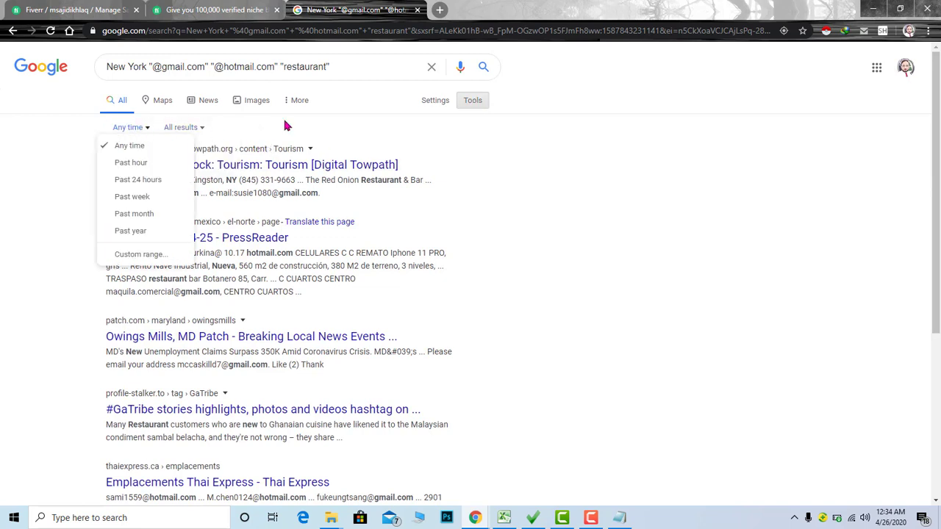
Step: Open Advanced Search for the New York restaurant query and run it with the prefilled terms and default filters
click(425, 101)
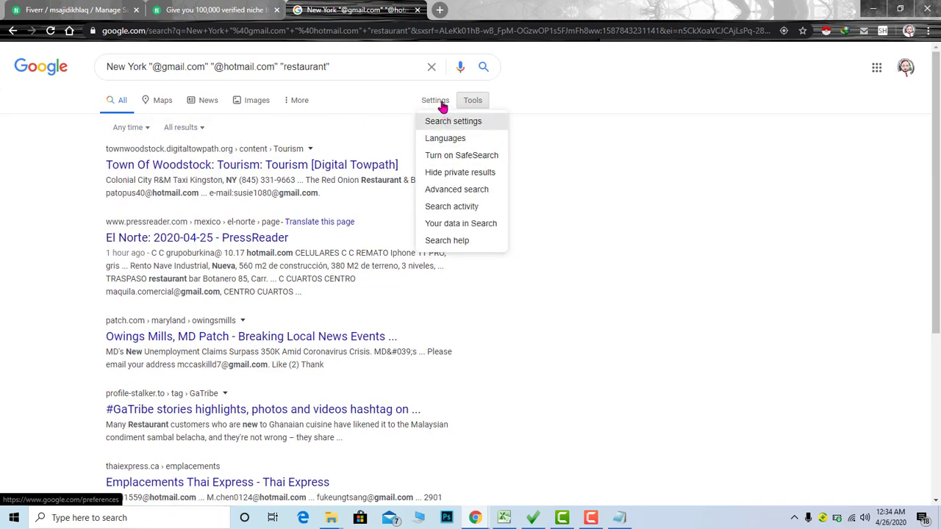
click(485, 191)
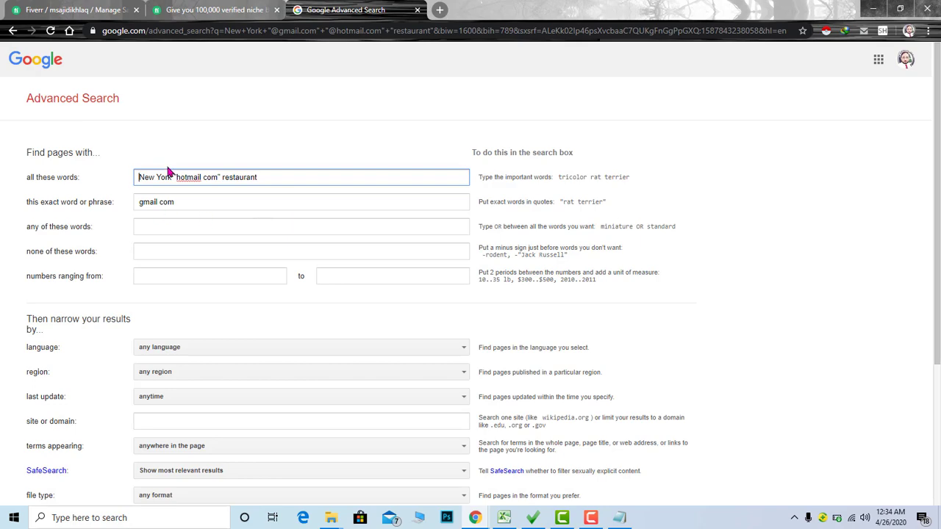
scroll(176, 174, down, 3)
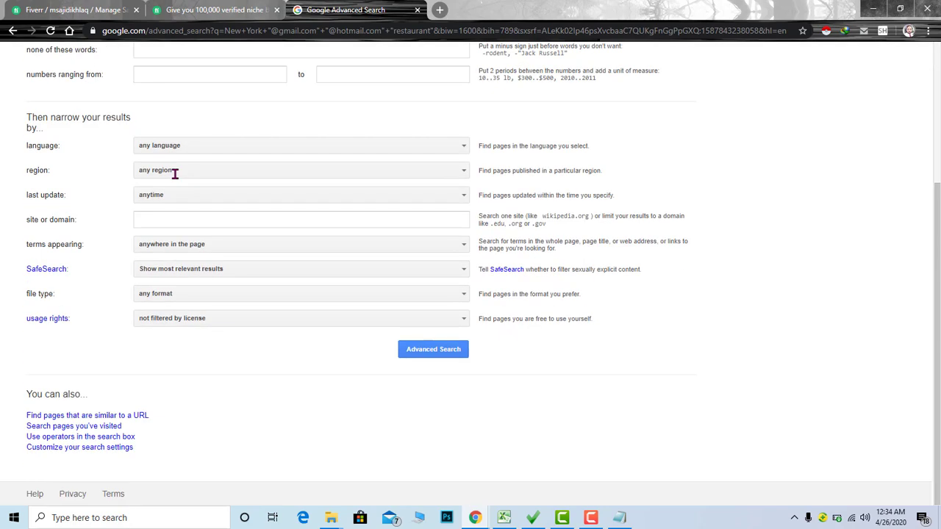
click(448, 354)
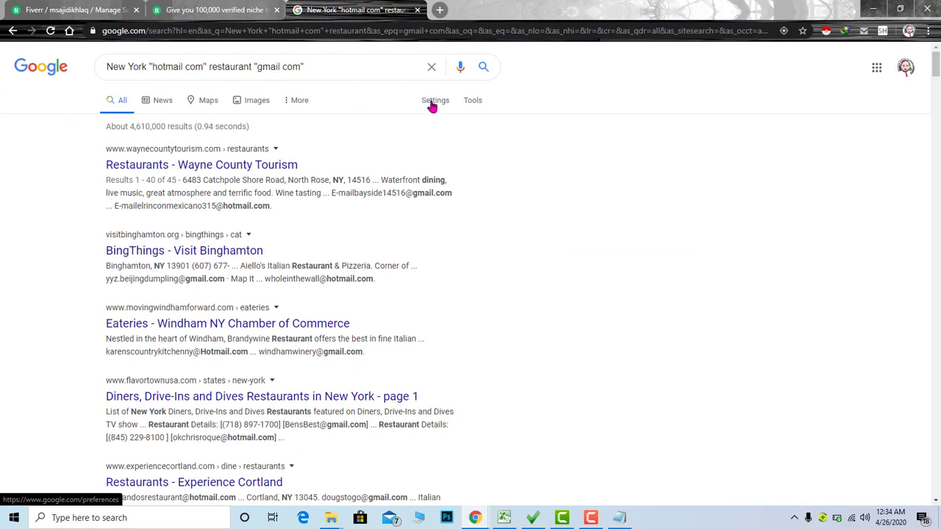
Step: Open Google's search settings and set the results per page to 100
click(432, 101)
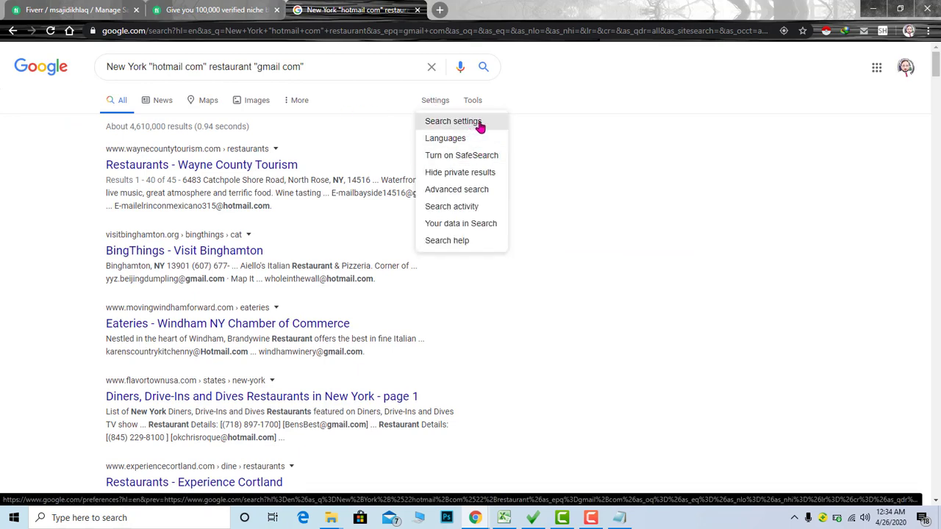
click(481, 126)
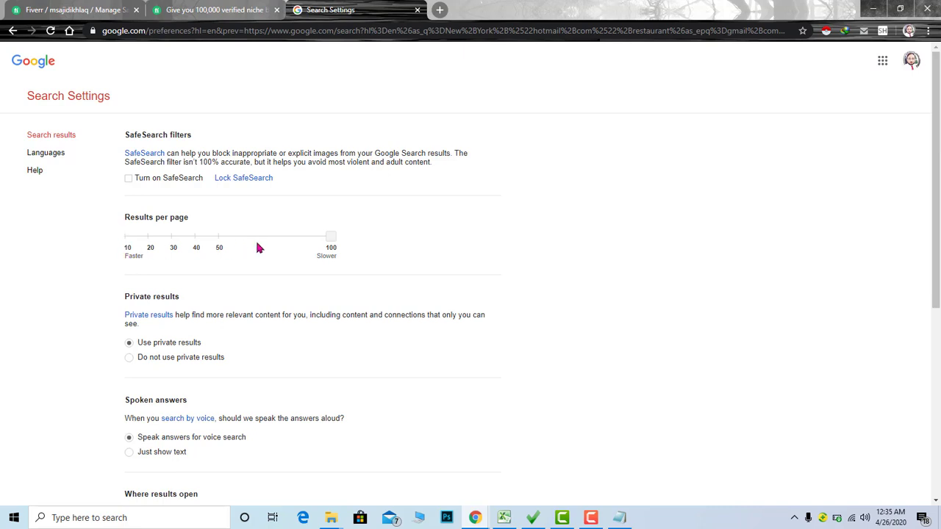
drag(330, 238, 197, 241)
click(130, 239)
drag(129, 241, 327, 243)
click(223, 243)
drag(222, 242, 328, 243)
Step: Expand the full region list, check the United States selection, and save the search settings
scroll(330, 237, down, 3)
scroll(330, 234, down, 2)
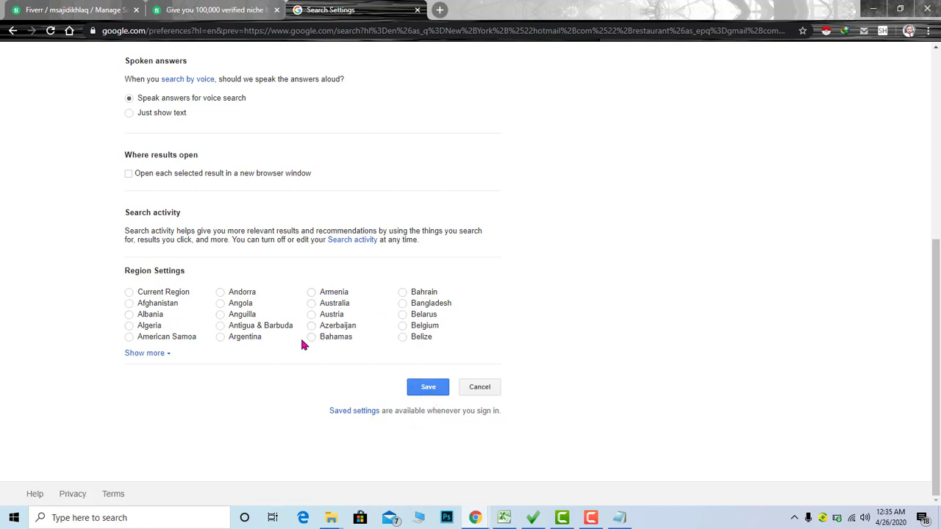
click(144, 353)
scroll(424, 343, down, 7)
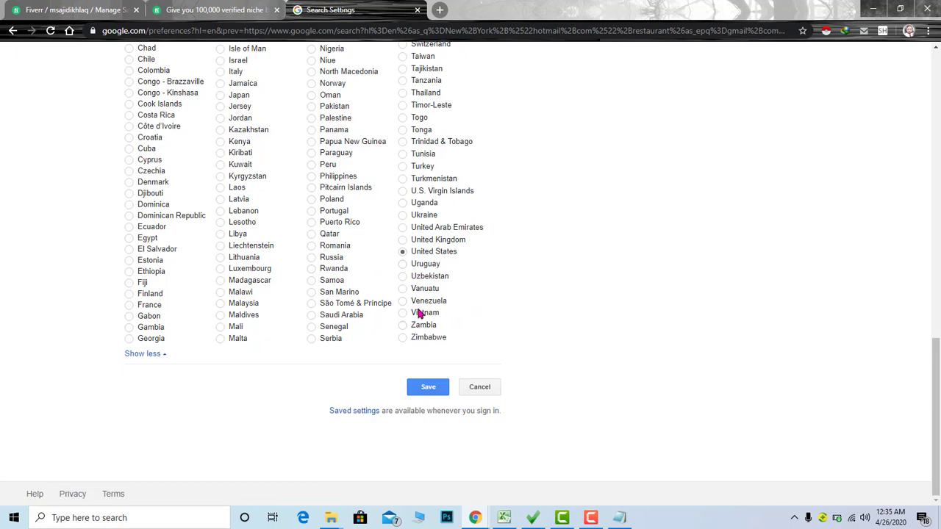
scroll(361, 261, up, 1)
scroll(359, 258, up, 4)
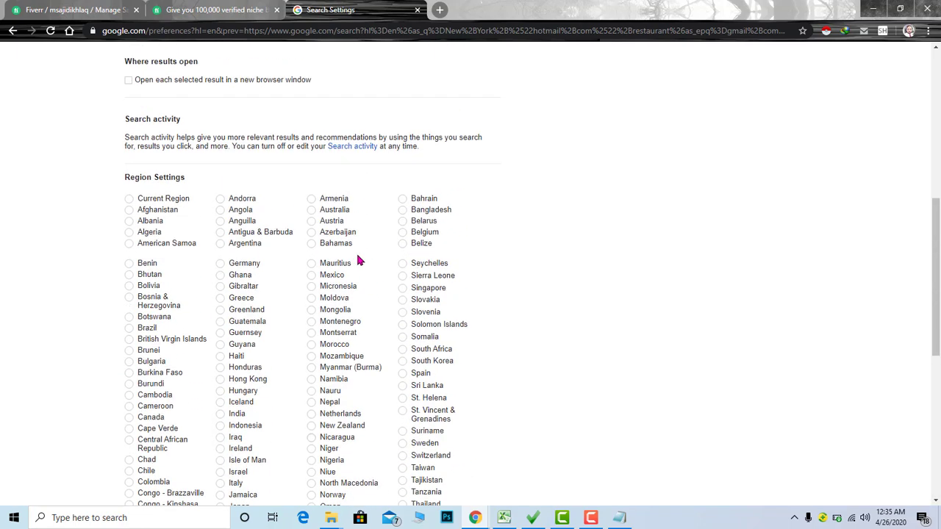
scroll(359, 258, down, 3)
click(430, 448)
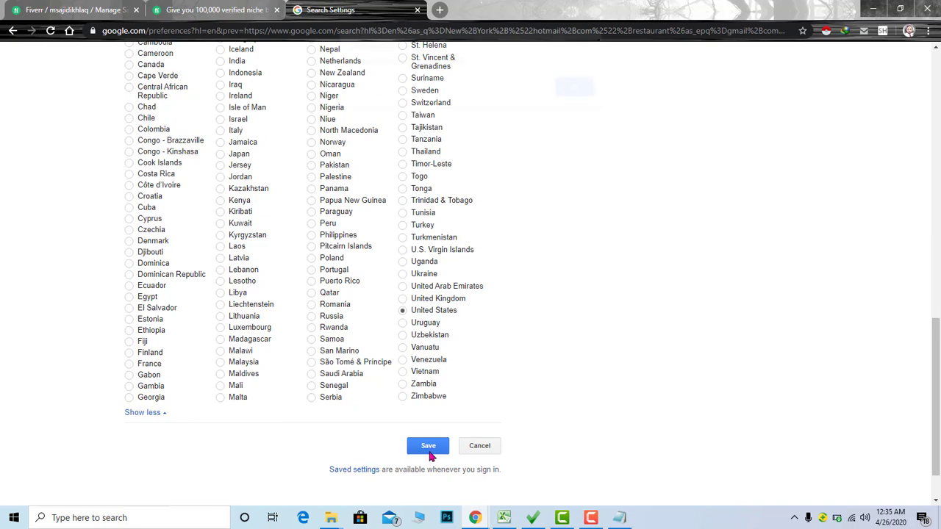
click(577, 96)
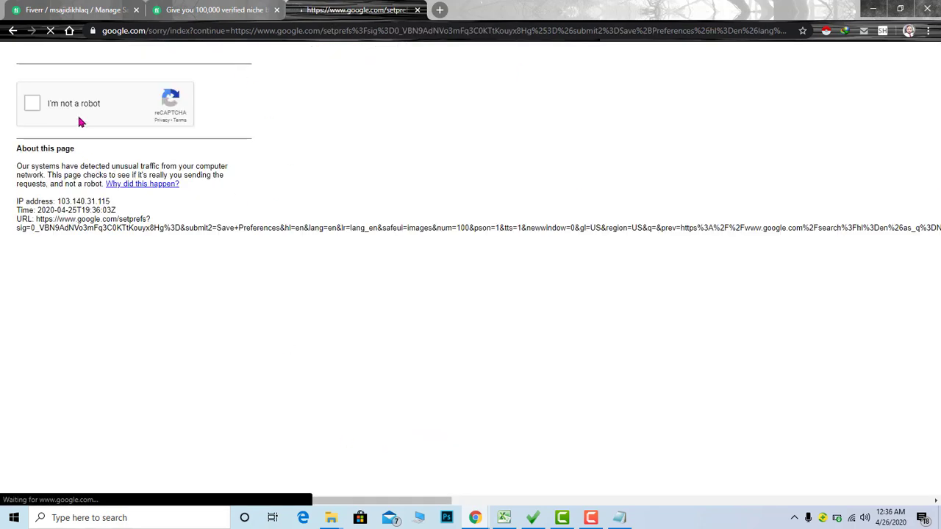
Step: Complete the reCAPTCHA check by selecting all images with statues, and dismiss the low-battery warning
click(30, 105)
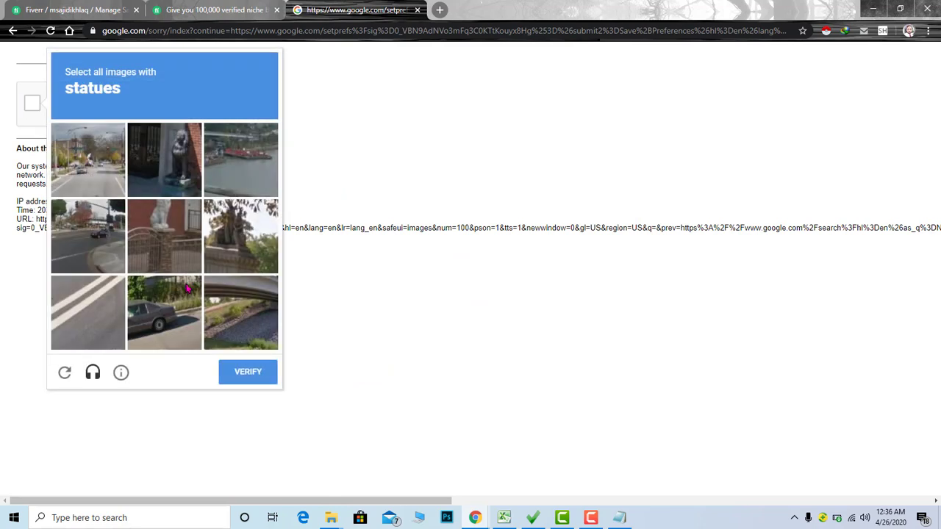
click(164, 156)
click(229, 247)
click(136, 239)
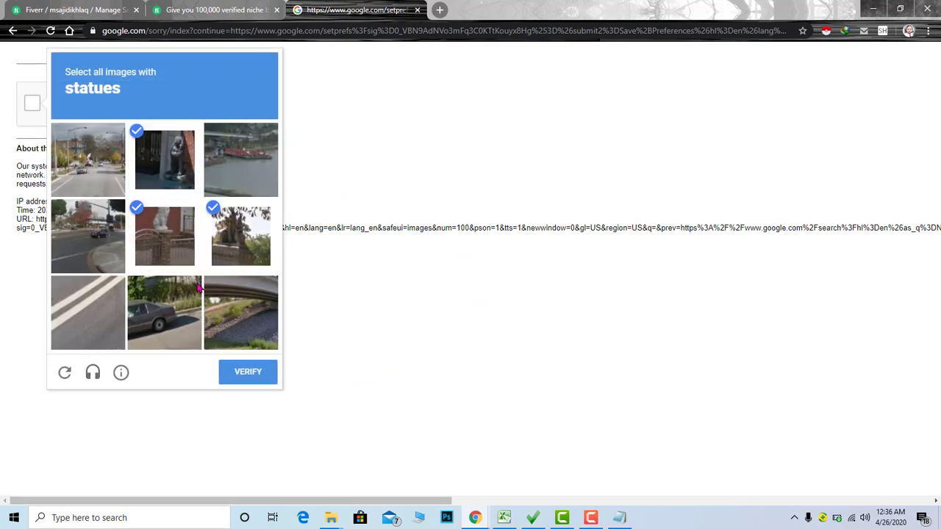
click(262, 377)
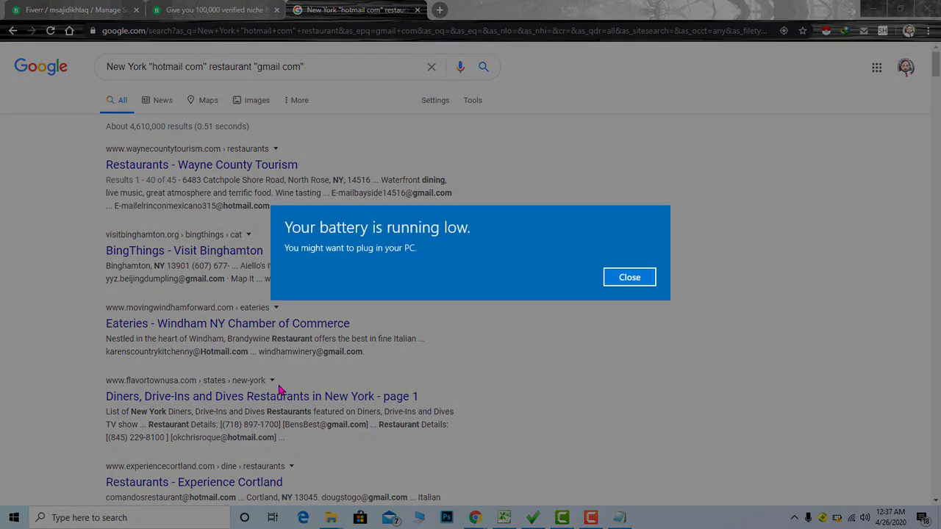
click(629, 277)
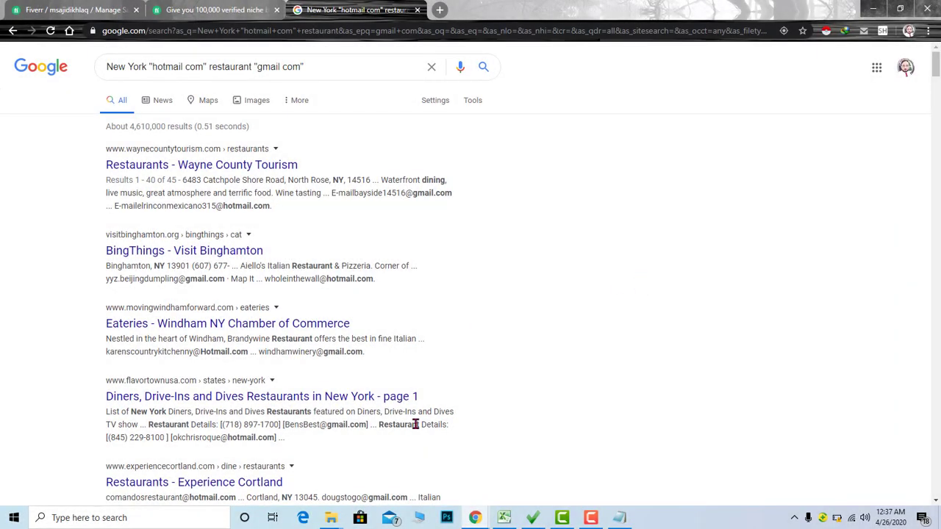